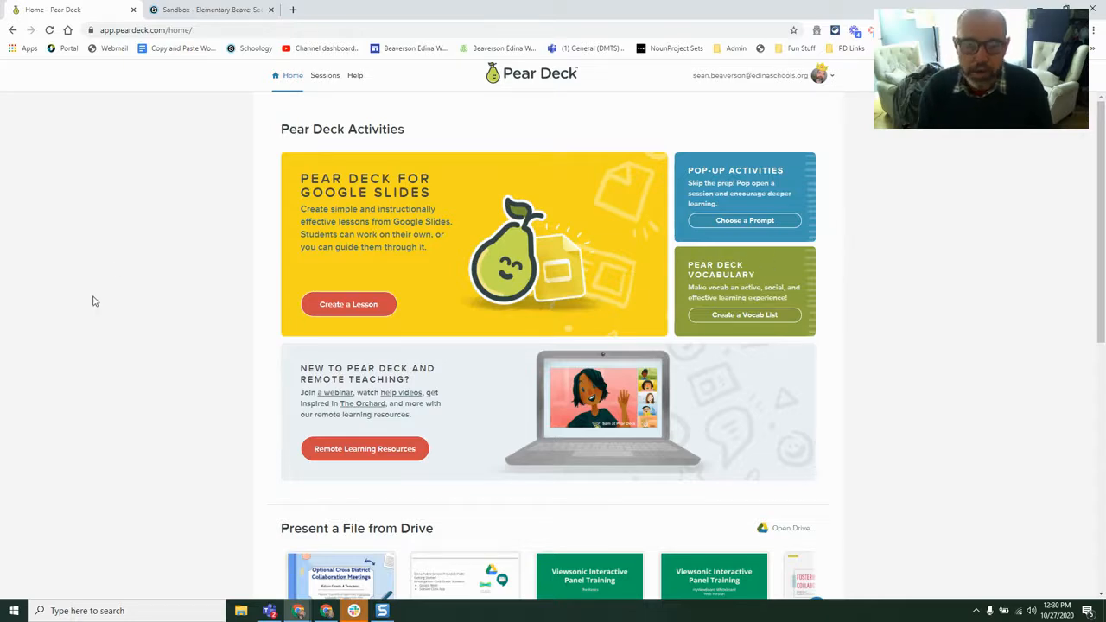
Look through all the presentations offered under Present a File from Drive on the home page
scroll(130, 260, down, 3)
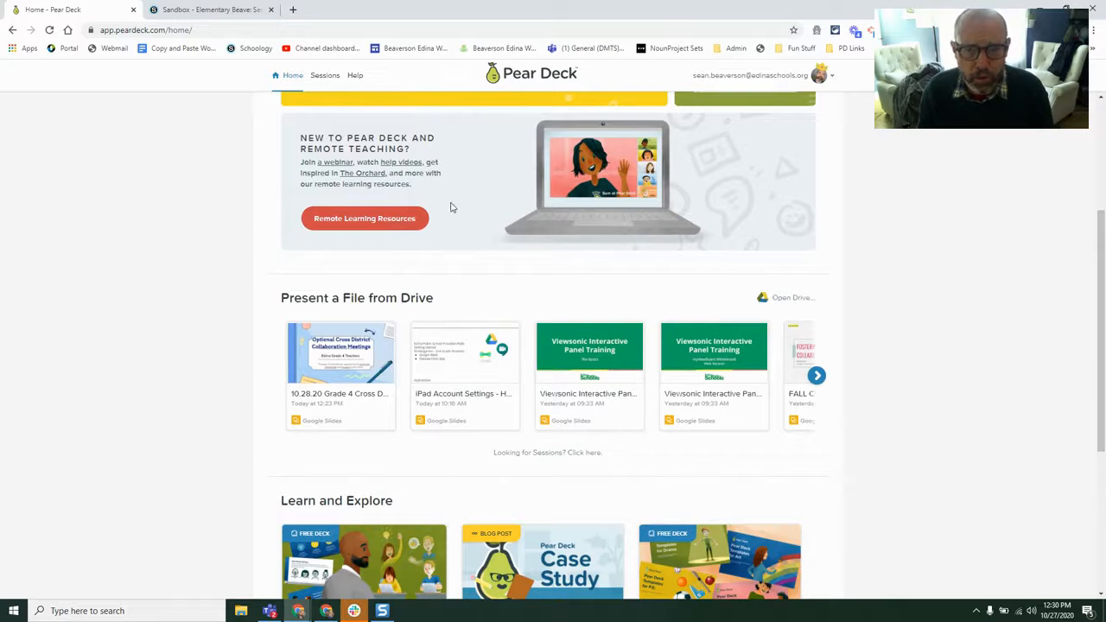
scroll(213, 212, down, 2)
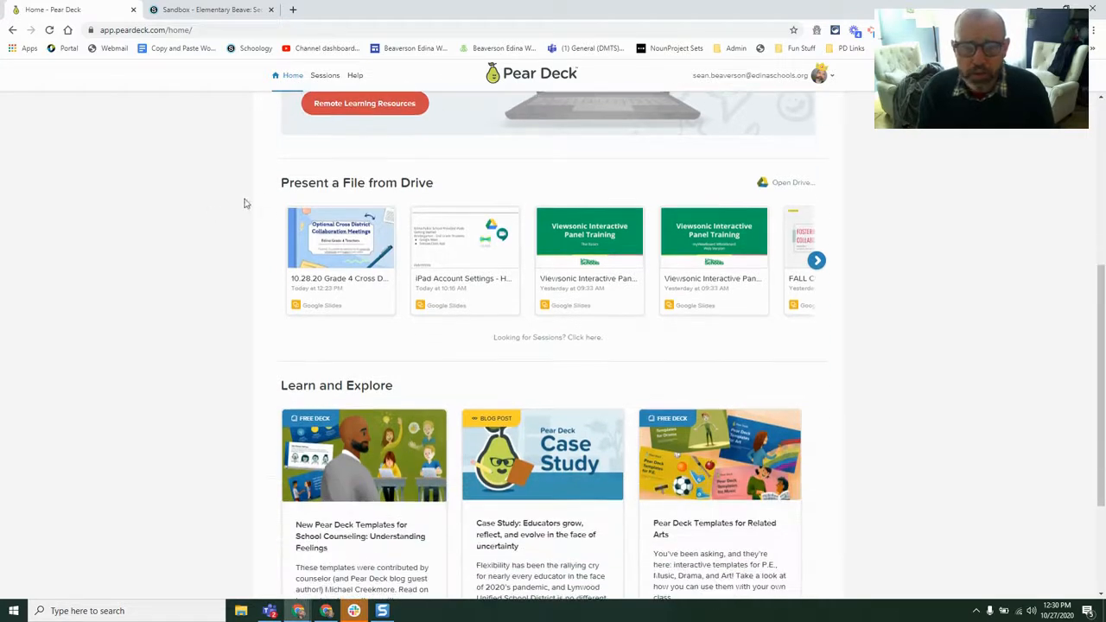
click(817, 262)
click(817, 262)
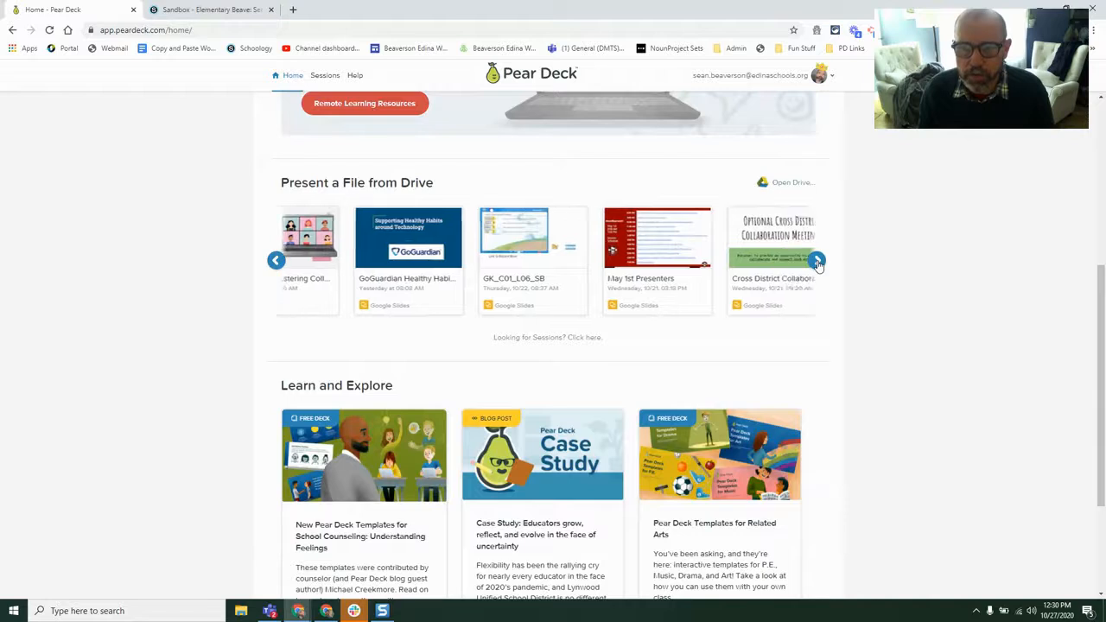
click(818, 264)
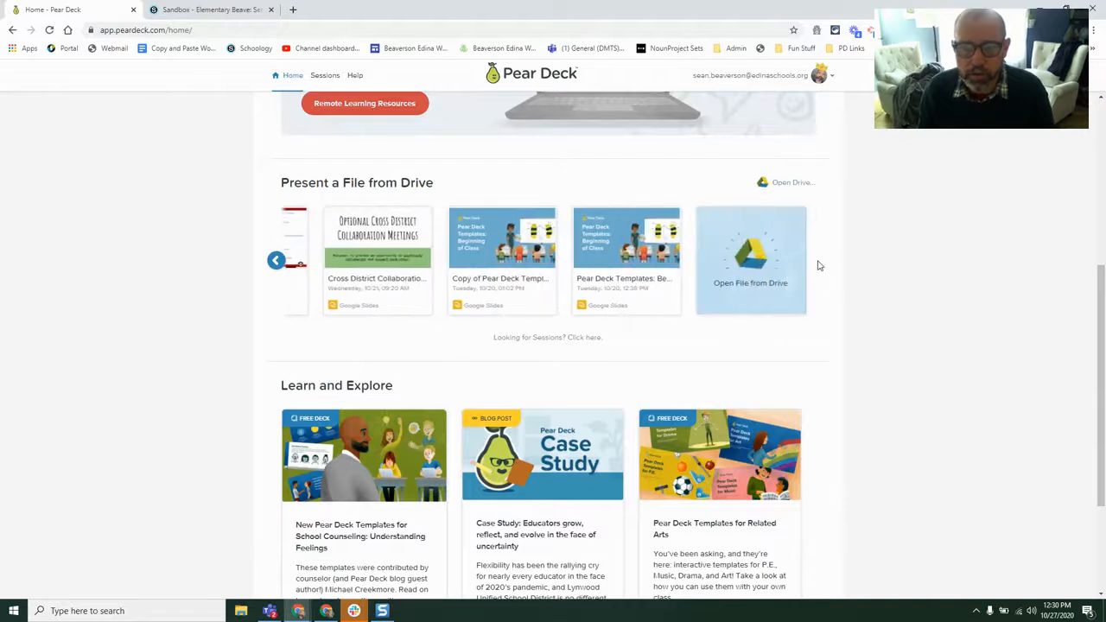
click(276, 261)
click(276, 261)
click(276, 261)
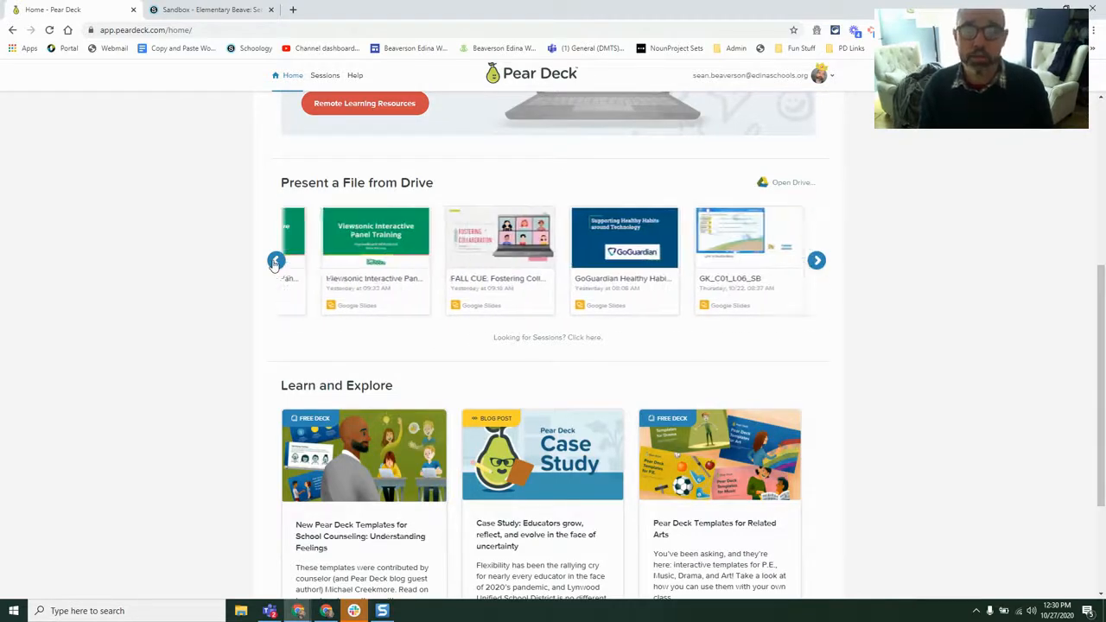
click(274, 262)
scroll(231, 288, up, 4)
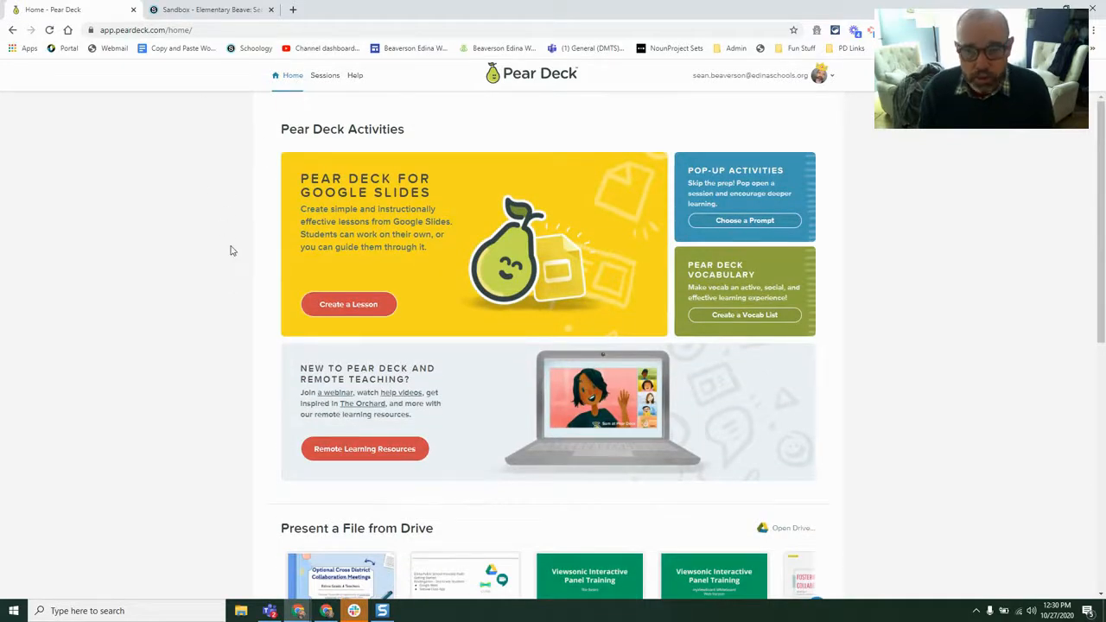
Open the dashboard of Testing Session One from the sessions list and check its classroom roster
click(325, 76)
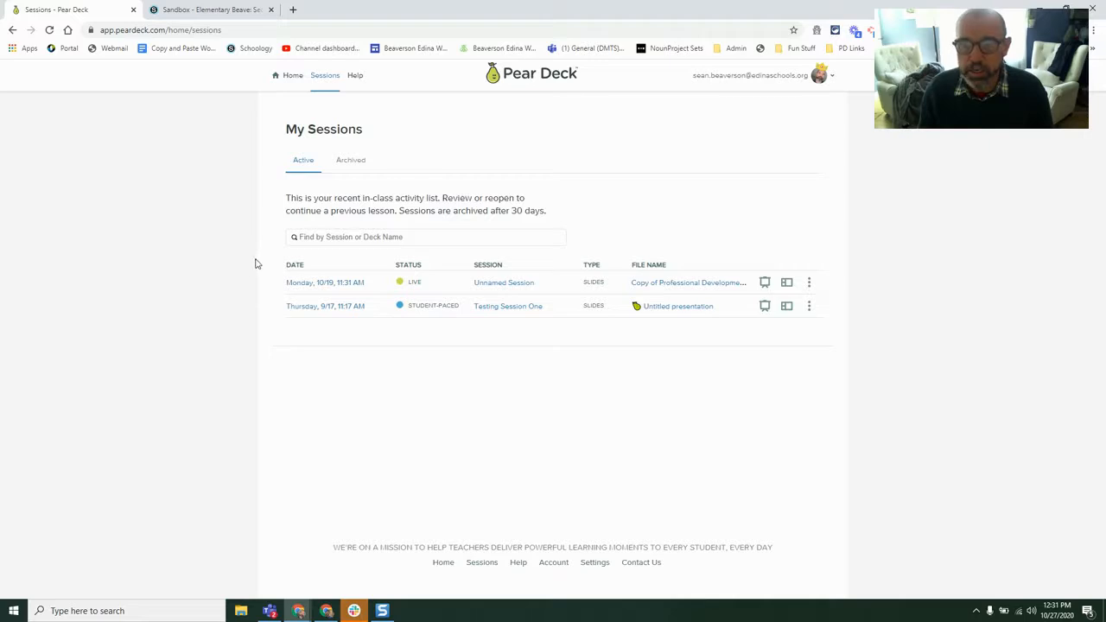
click(786, 306)
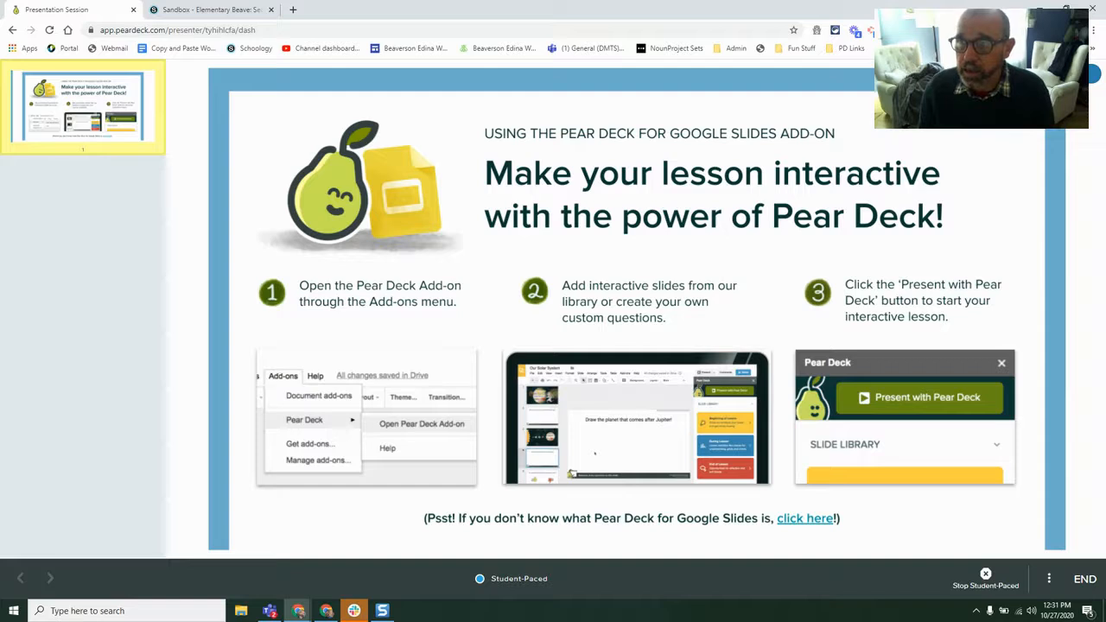
click(1024, 91)
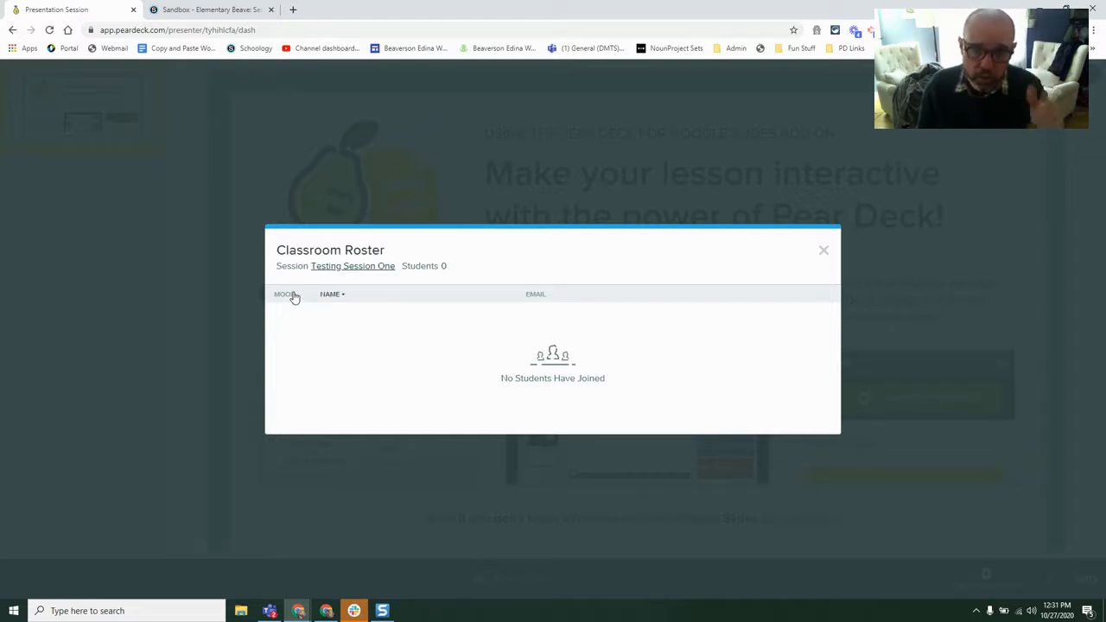
click(345, 296)
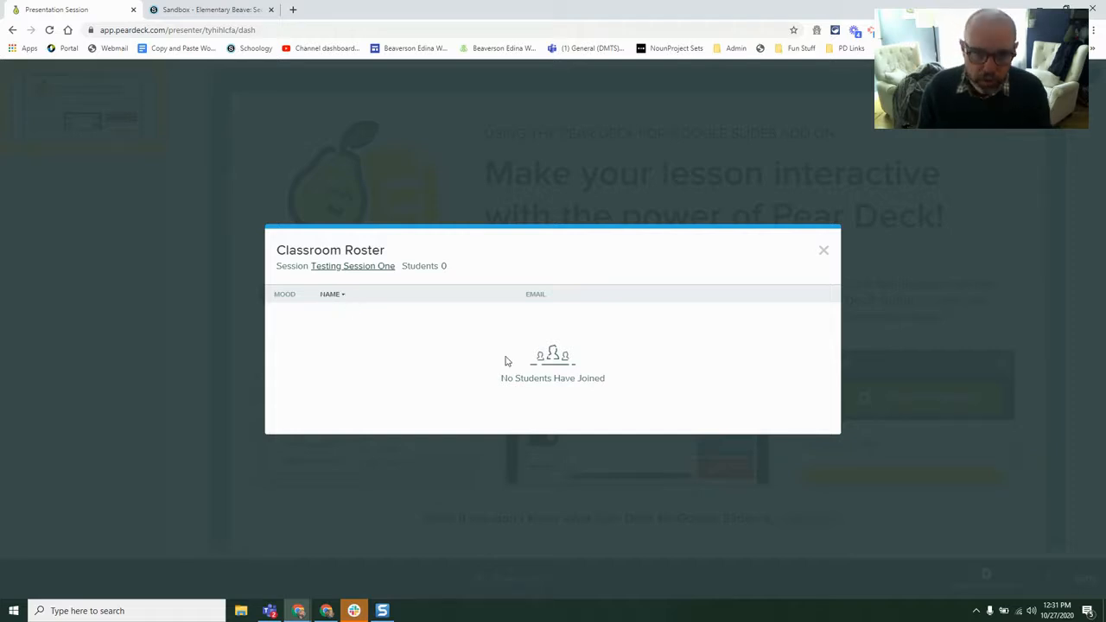
click(823, 254)
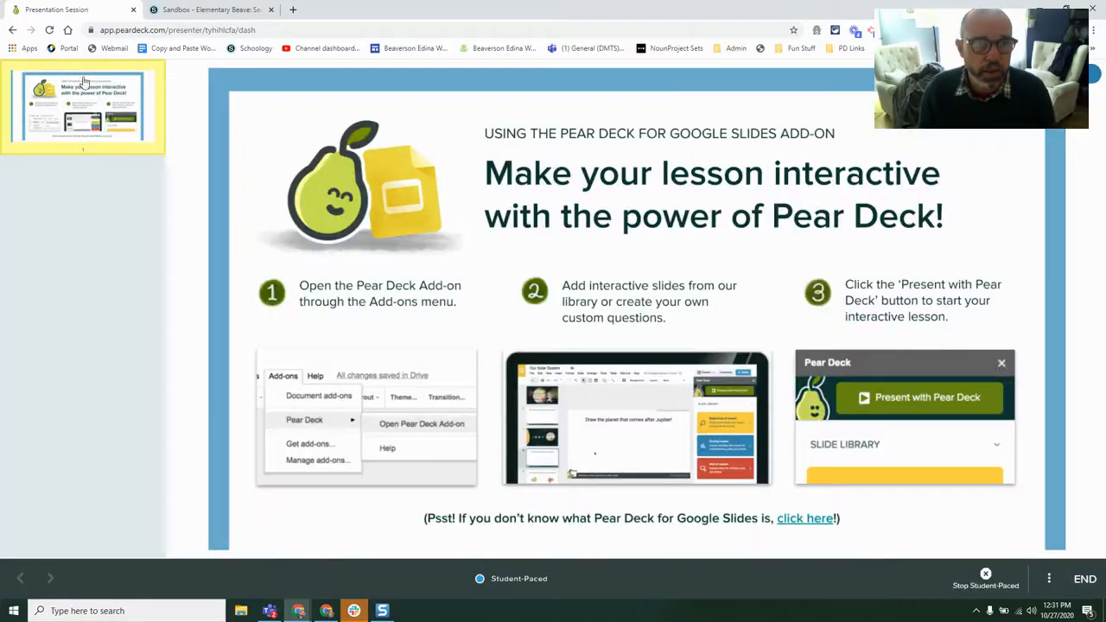
Return to the Pear Deck home page and review the Drive presentations and the Learn and Explore resources
right_click(11, 31)
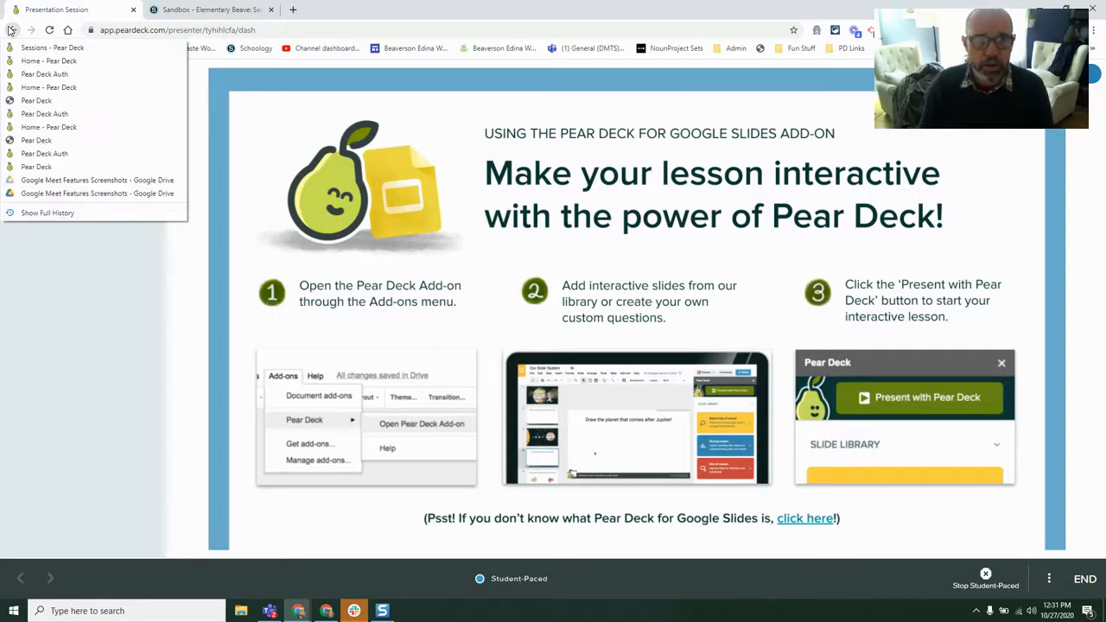
click(52, 62)
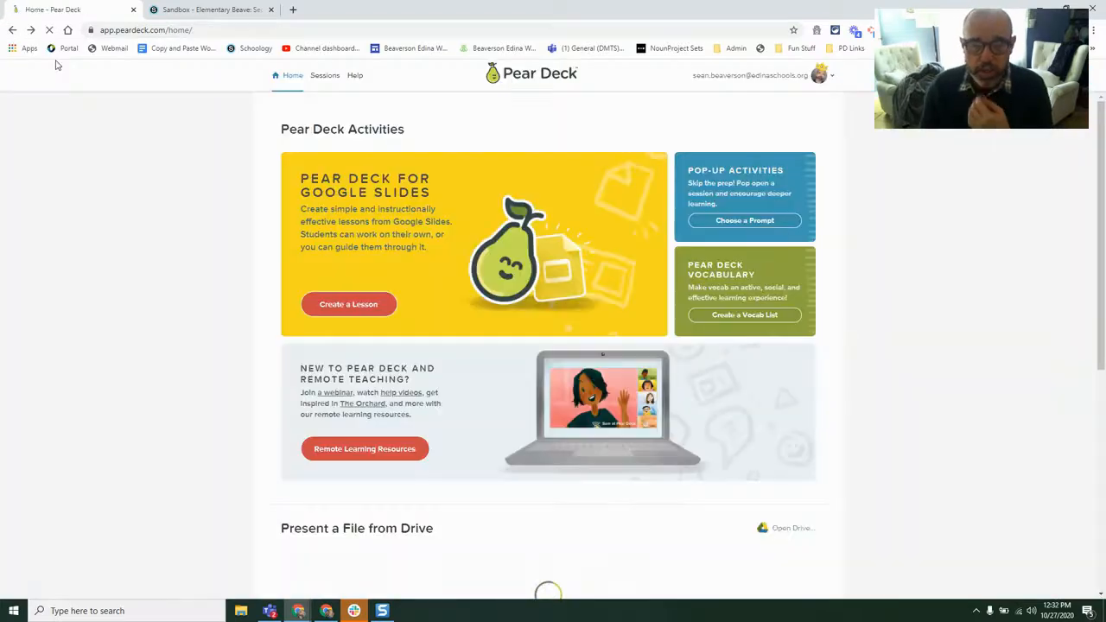
scroll(178, 198, down, 3)
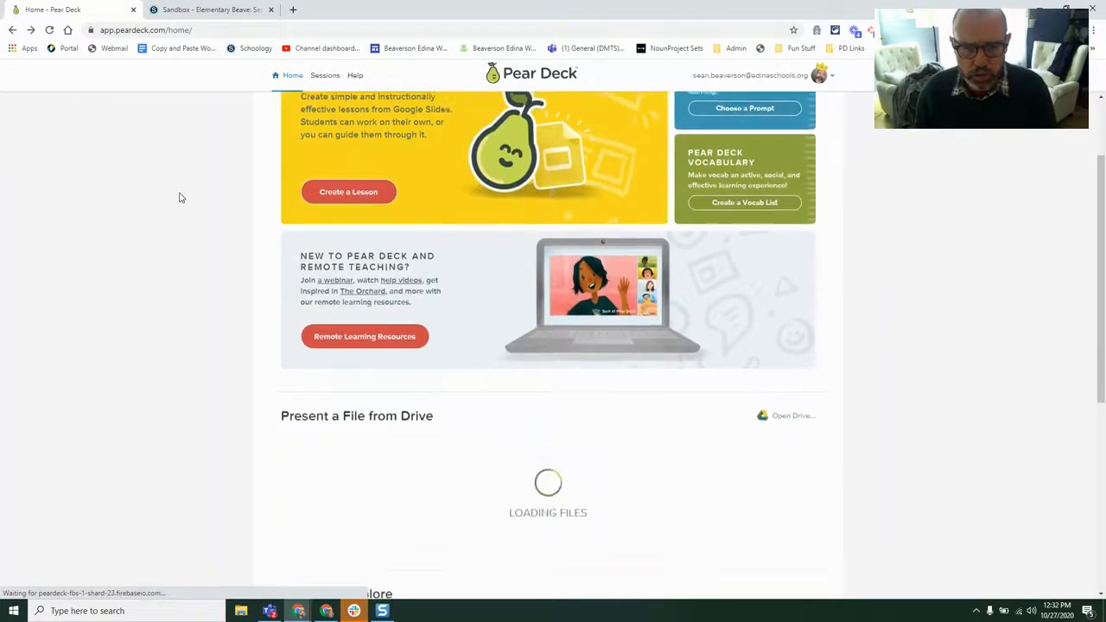
scroll(178, 198, down, 1)
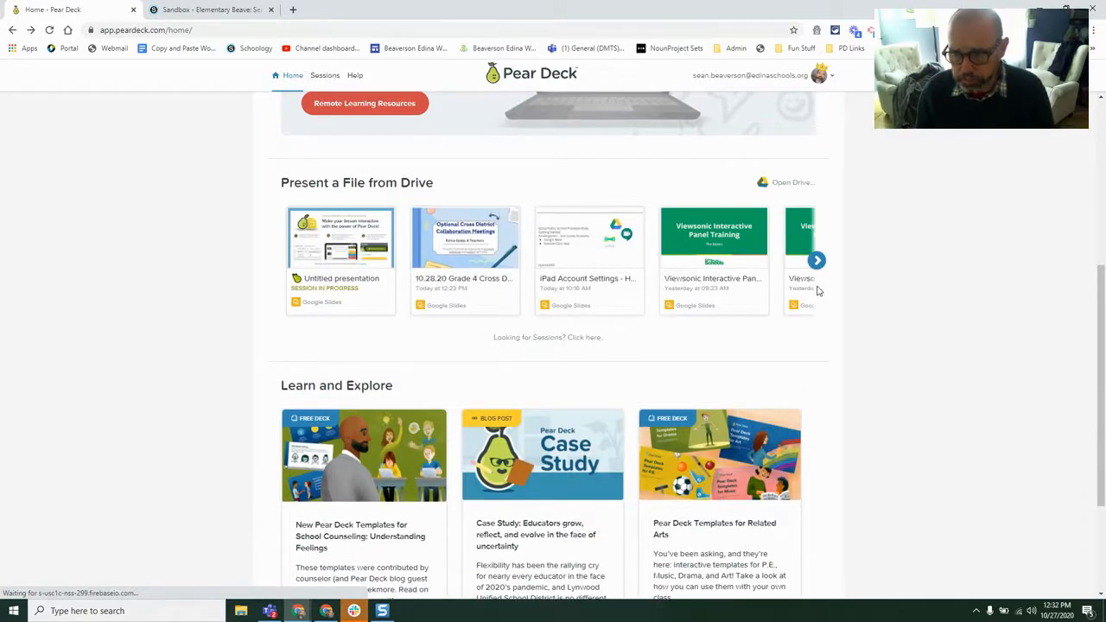
click(817, 261)
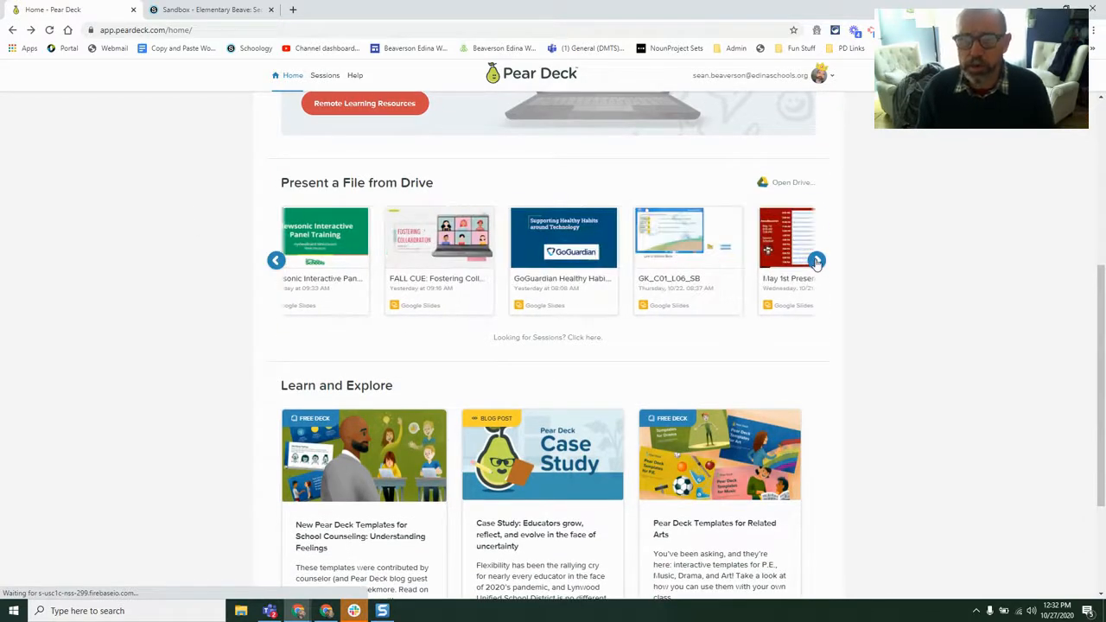
click(816, 261)
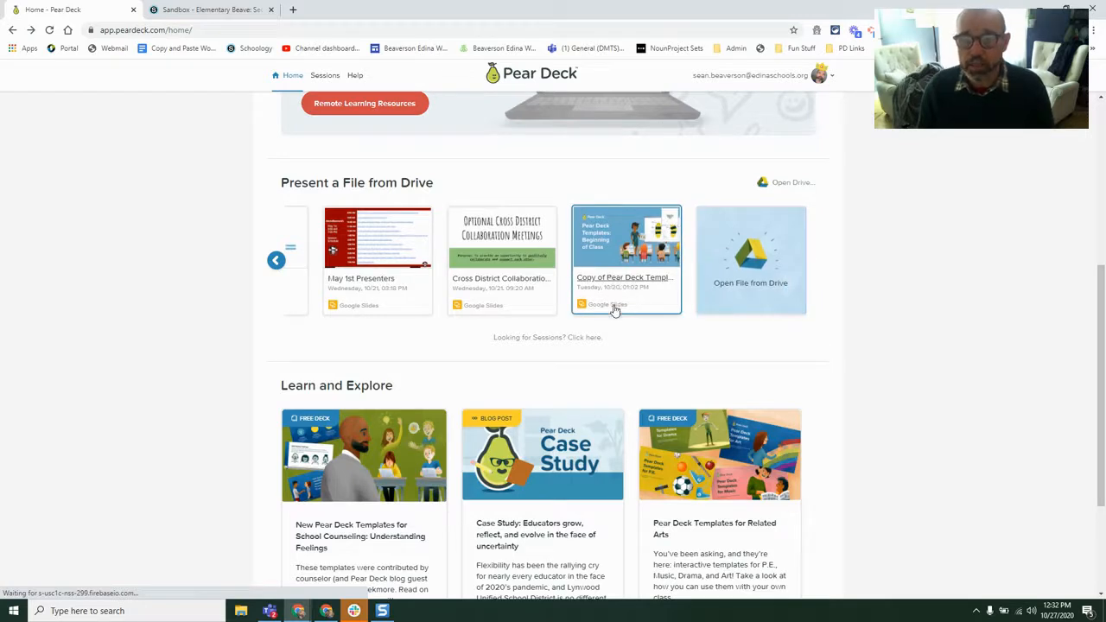
drag(613, 285, 632, 337)
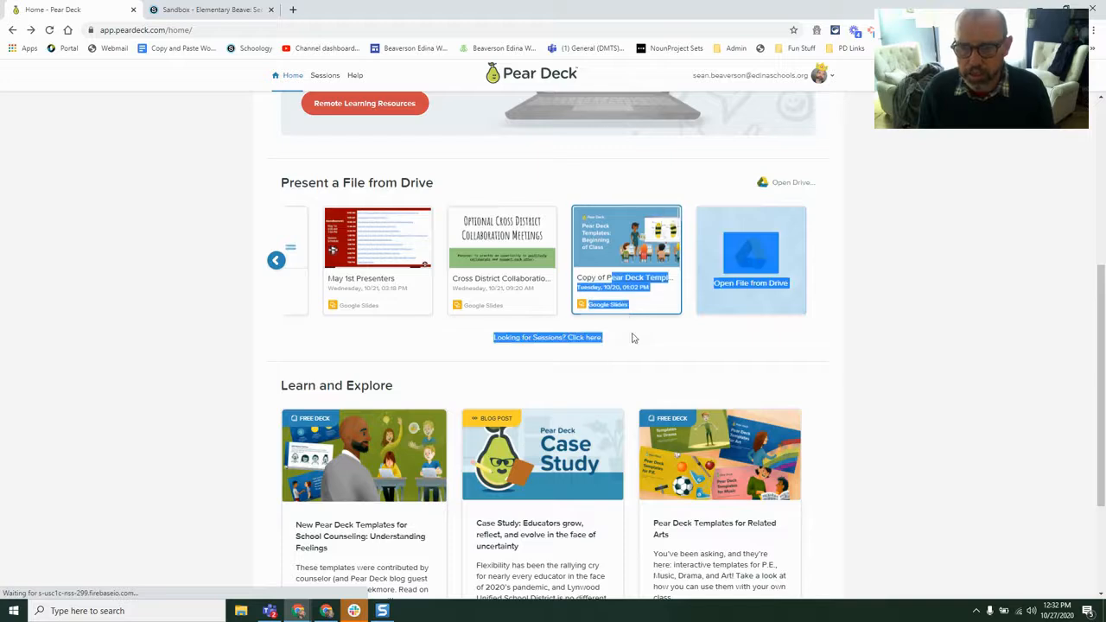
click(275, 261)
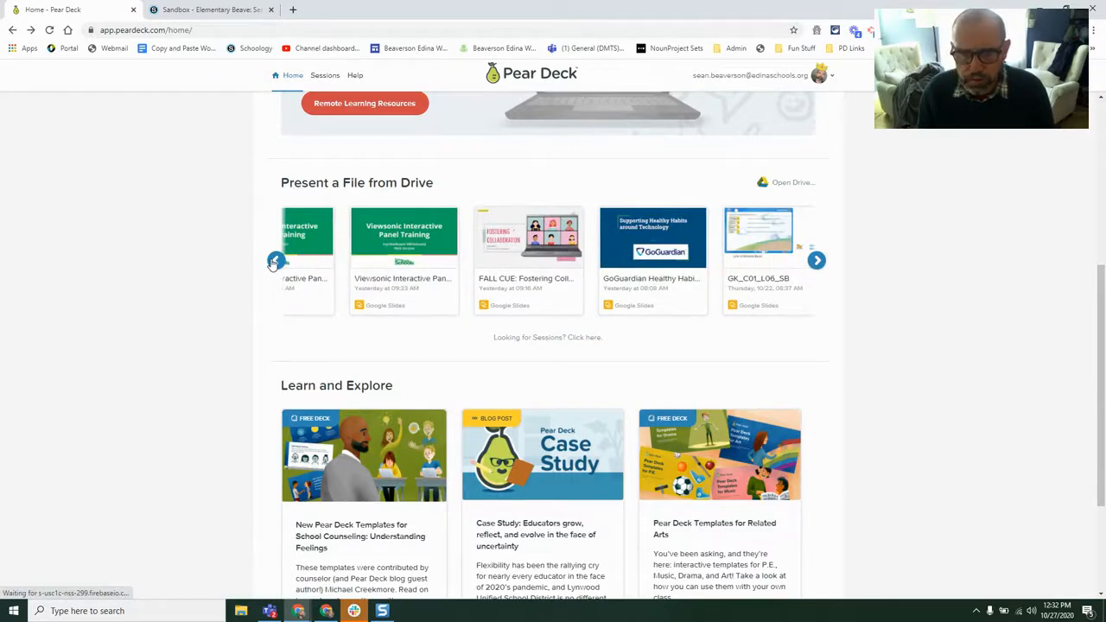
click(275, 262)
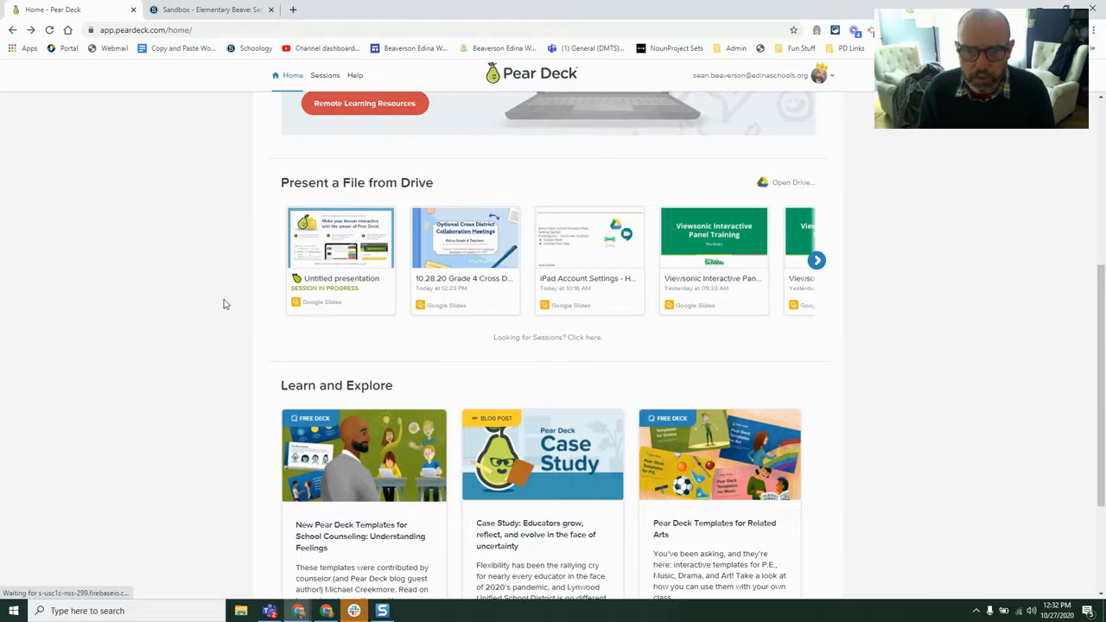
scroll(234, 289, down, 2)
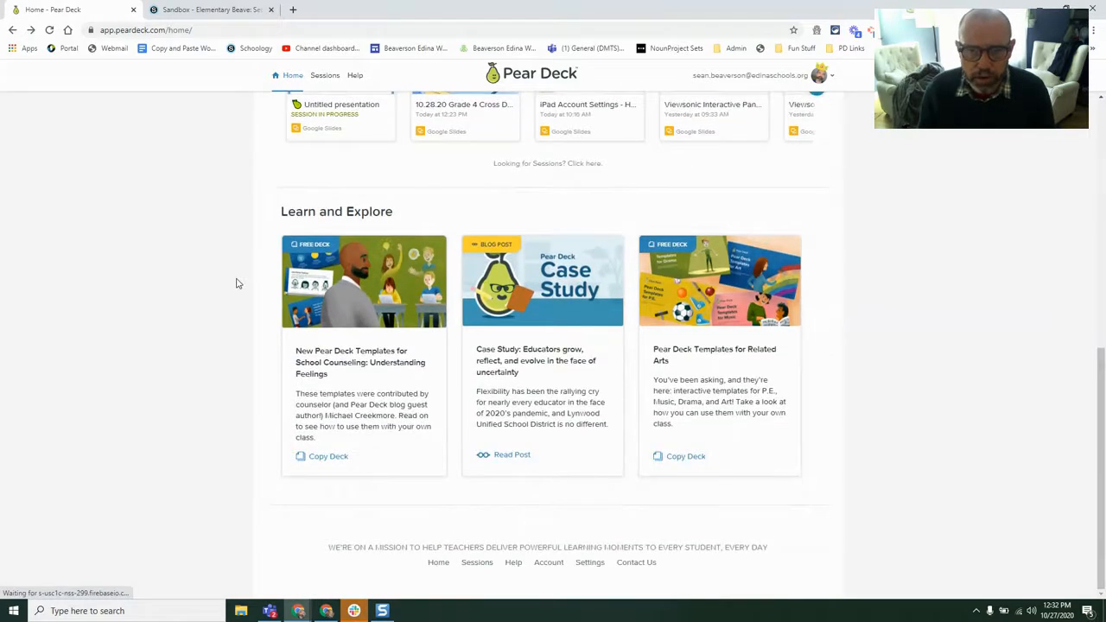
scroll(236, 284, up, 5)
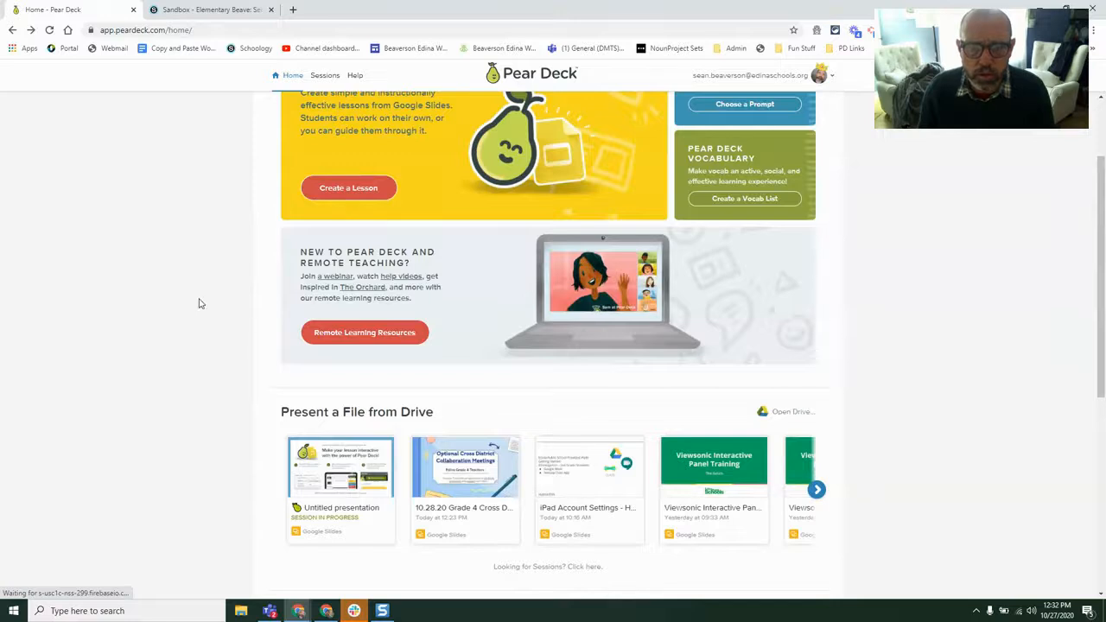
Open the Remote Learning Resources for Educators and review the training, content and remote lesson sections
scroll(198, 303, up, 1)
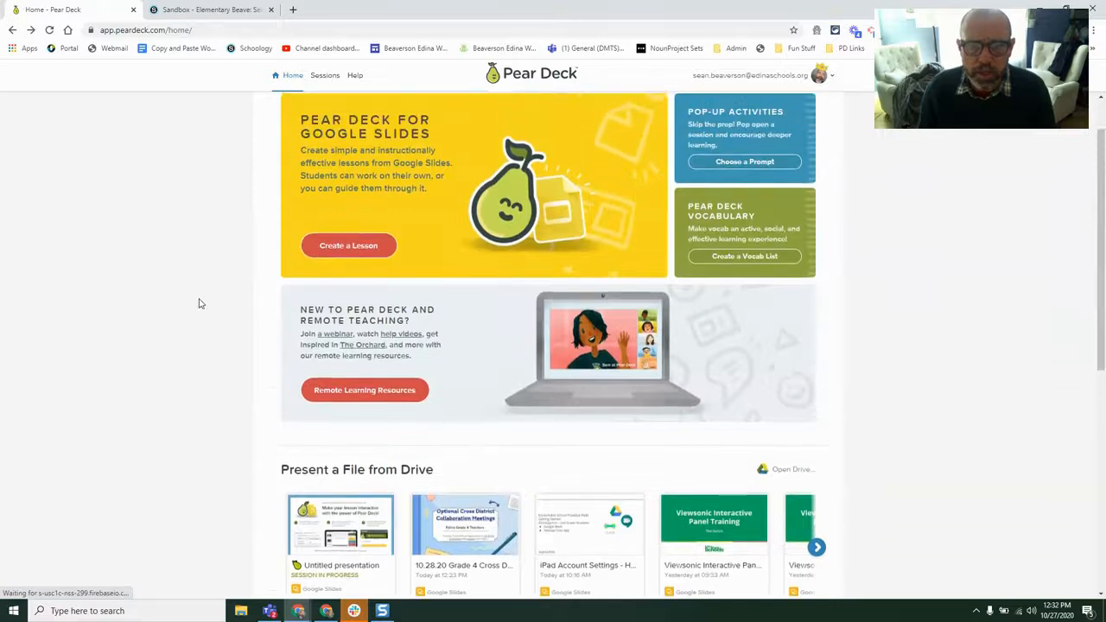
click(376, 394)
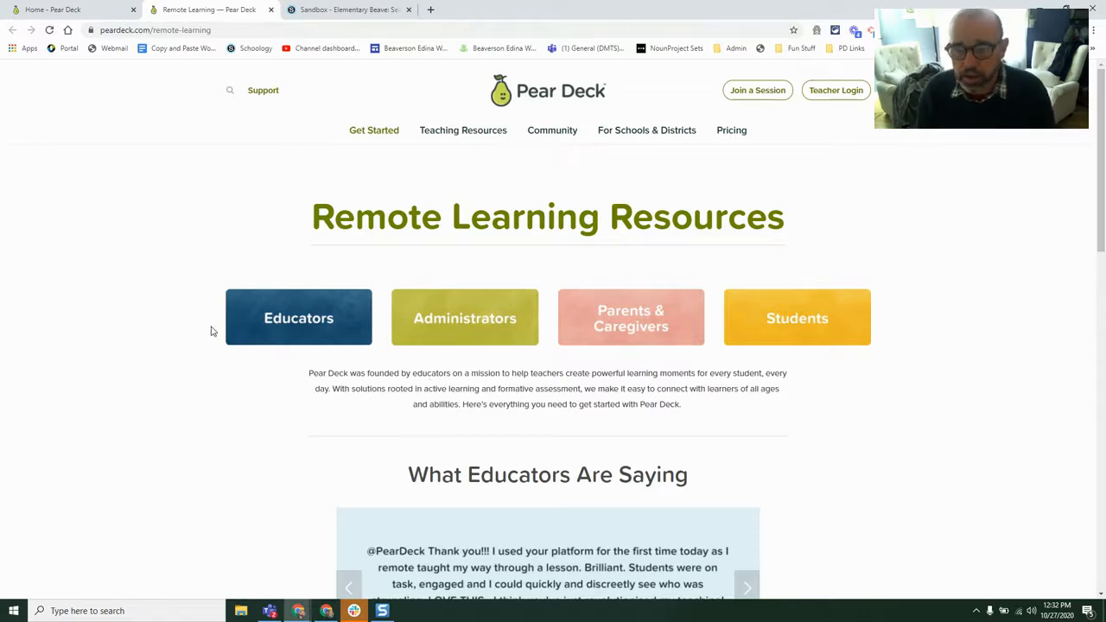
click(271, 321)
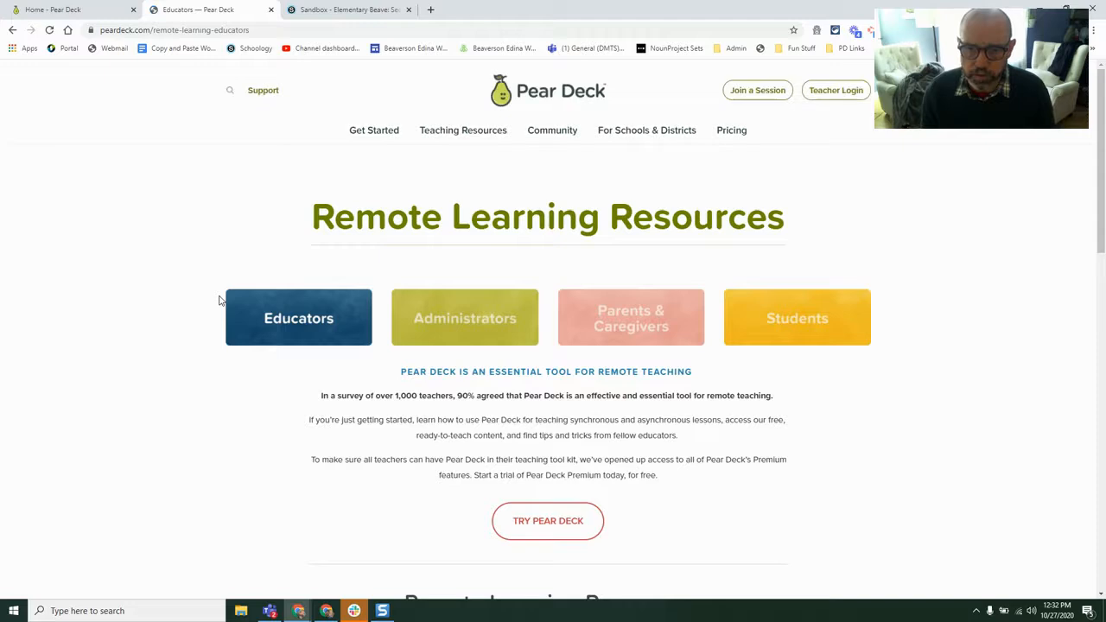
scroll(219, 301, down, 3)
scroll(219, 301, down, 4)
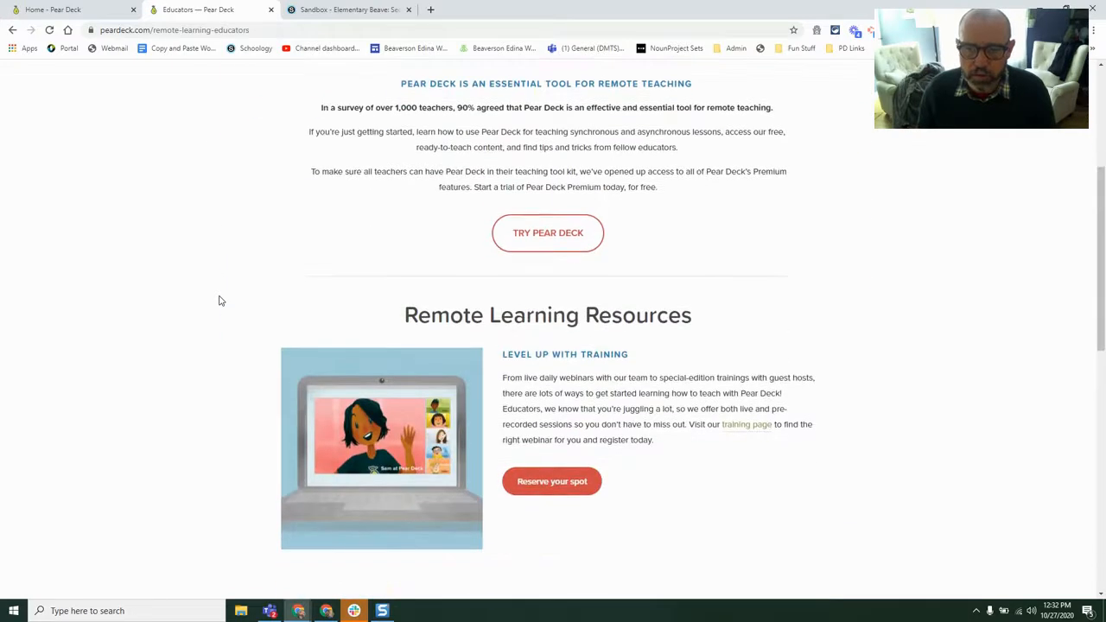
scroll(219, 301, down, 3)
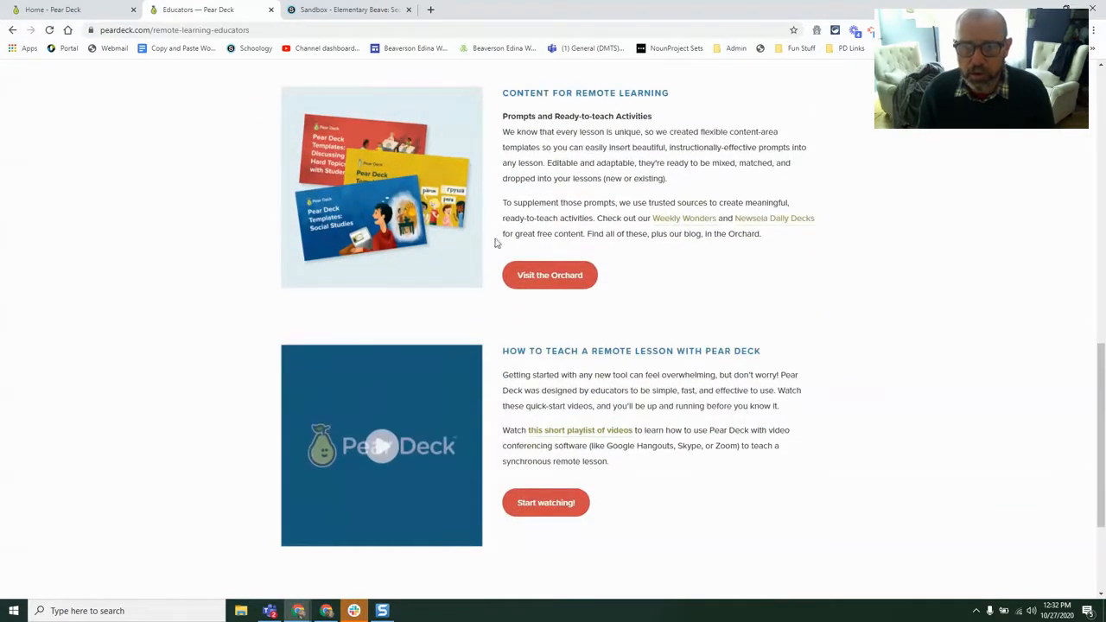
Visit the Orchard and browse its Pear Deck Templates, Newsela Daily Decks, Weekly Wonders and blog sections
click(558, 278)
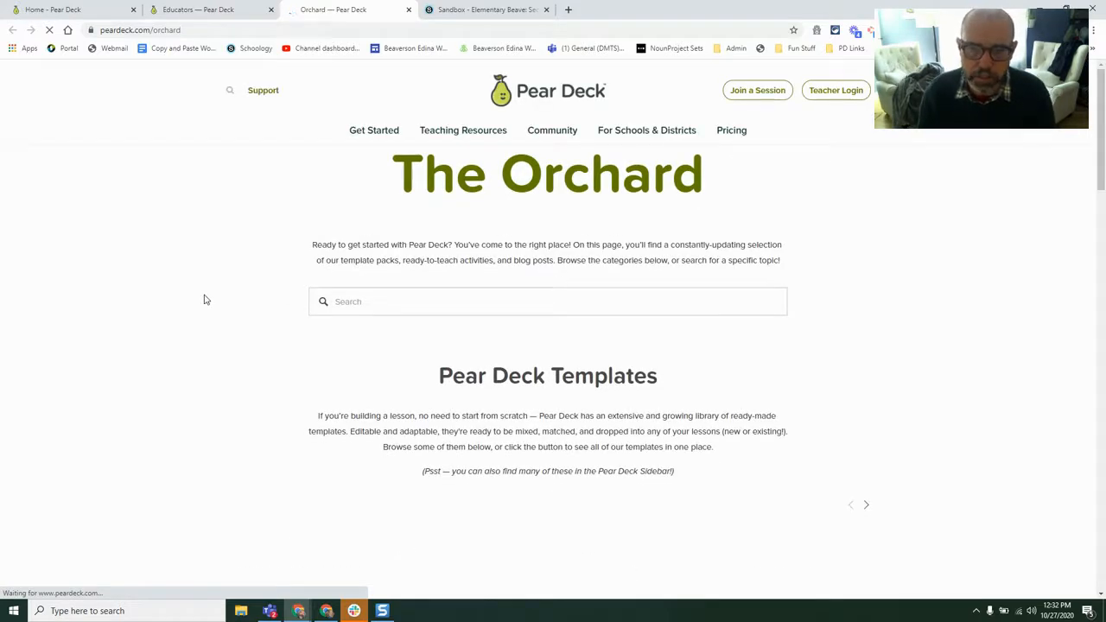
mouse_move(558, 138)
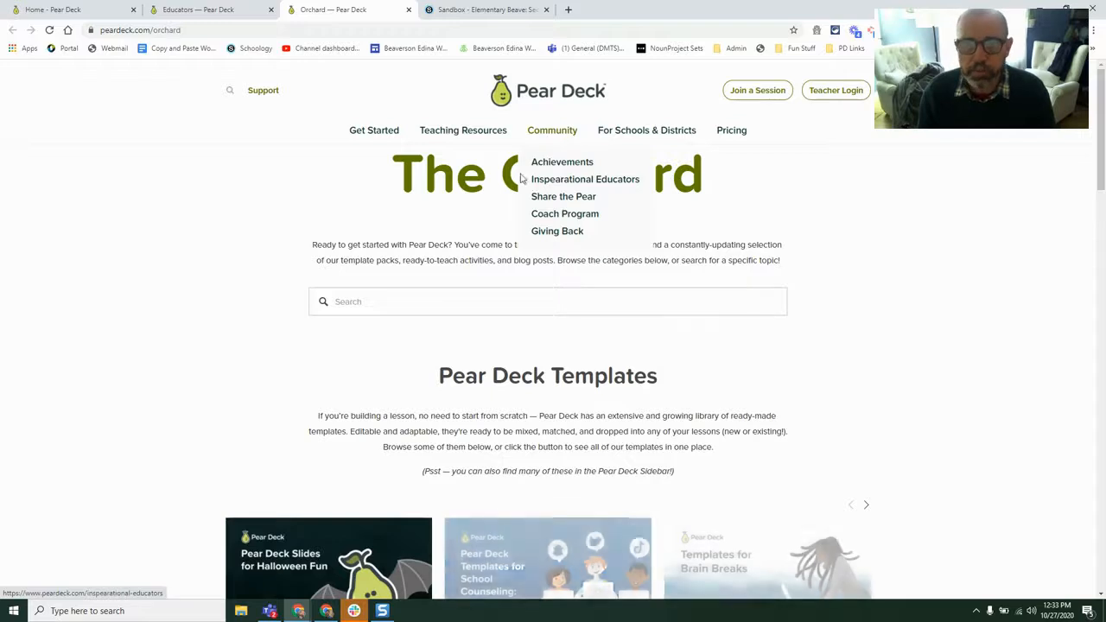
scroll(195, 245, down, 1)
scroll(195, 244, down, 1)
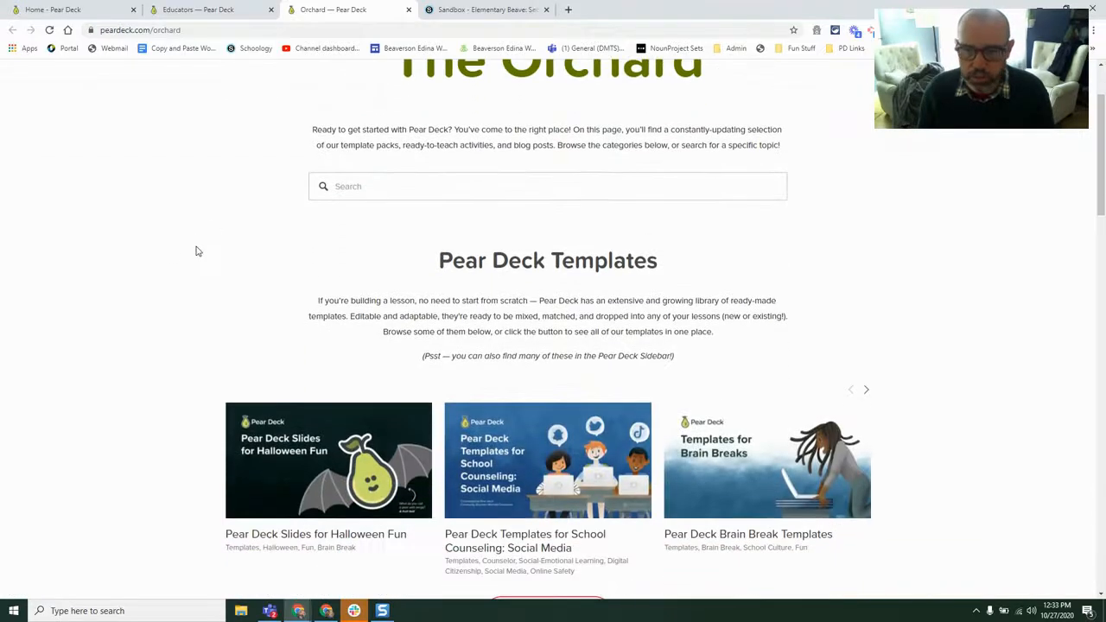
scroll(196, 250, down, 1)
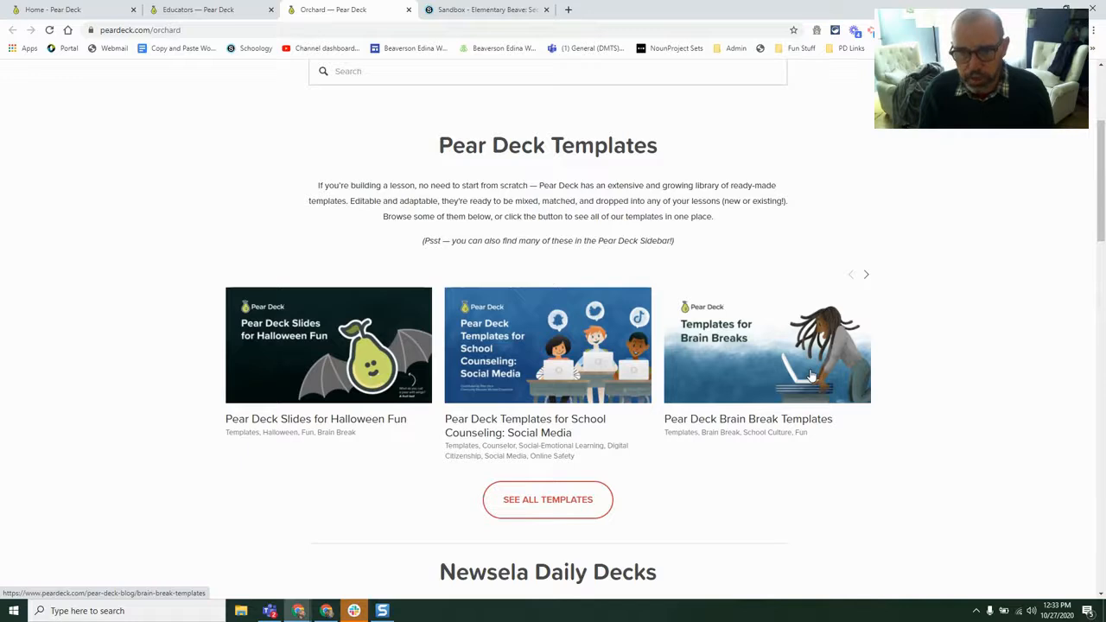
scroll(810, 376, down, 1)
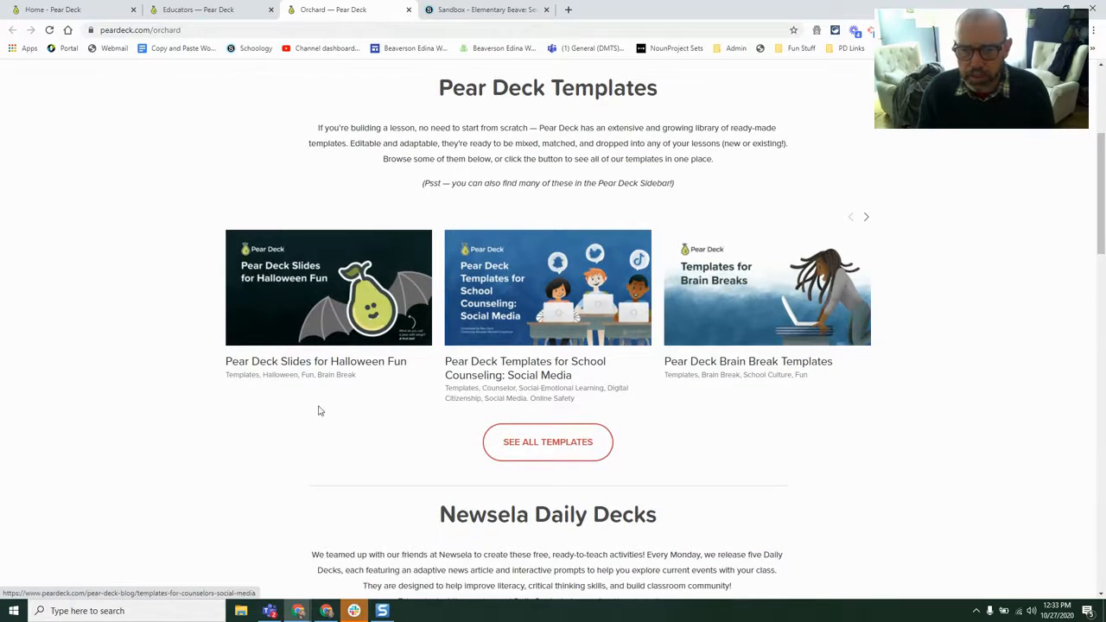
scroll(169, 386, down, 5)
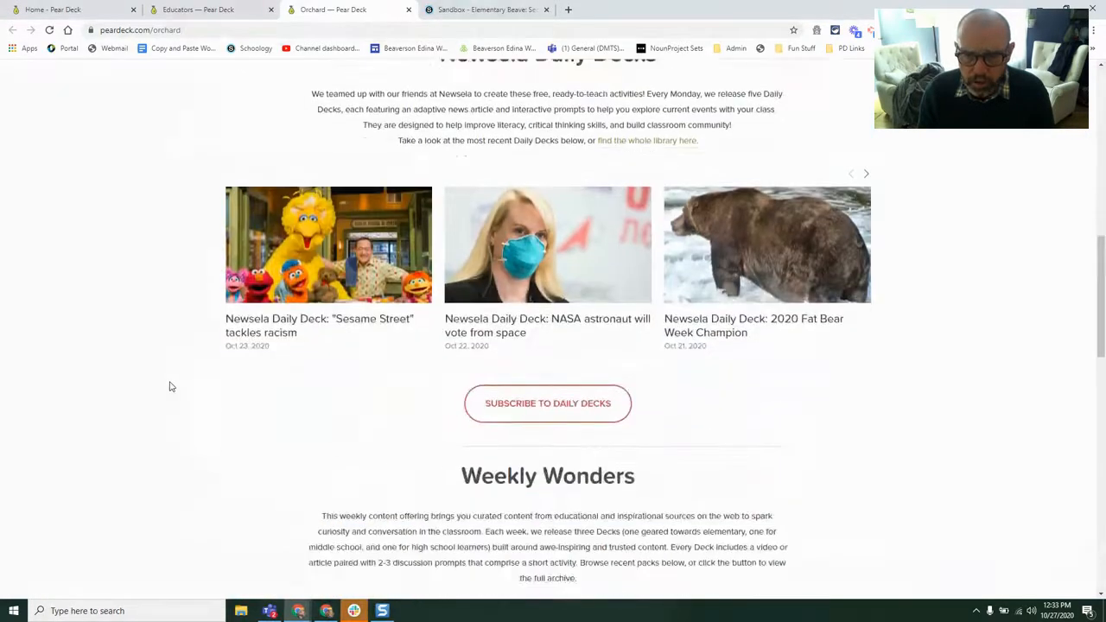
scroll(170, 386, down, 7)
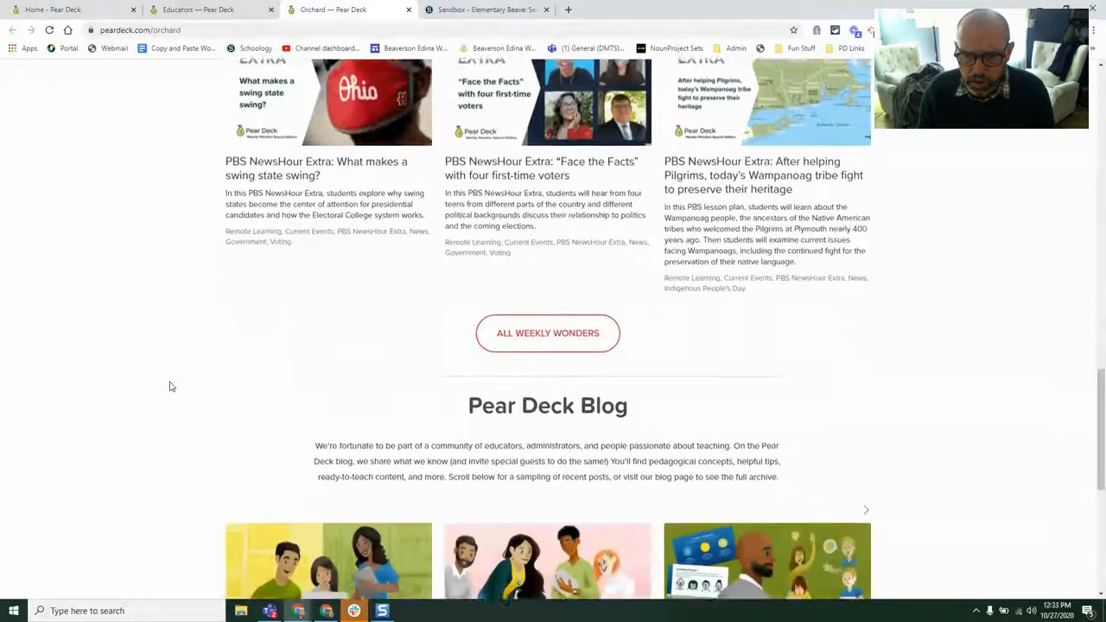
scroll(170, 386, down, 5)
scroll(170, 386, up, 14)
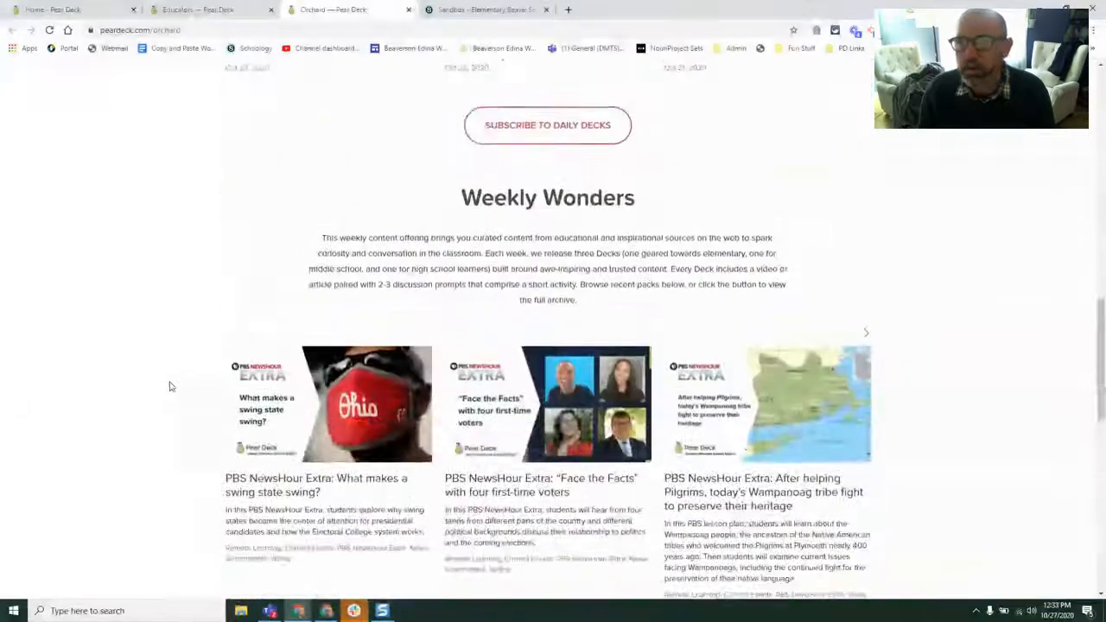
Browse the Pear Deck Templates carousel in the Orchard, including the counseling, music, art, drama, P.E. and library templates
scroll(170, 387, up, 3)
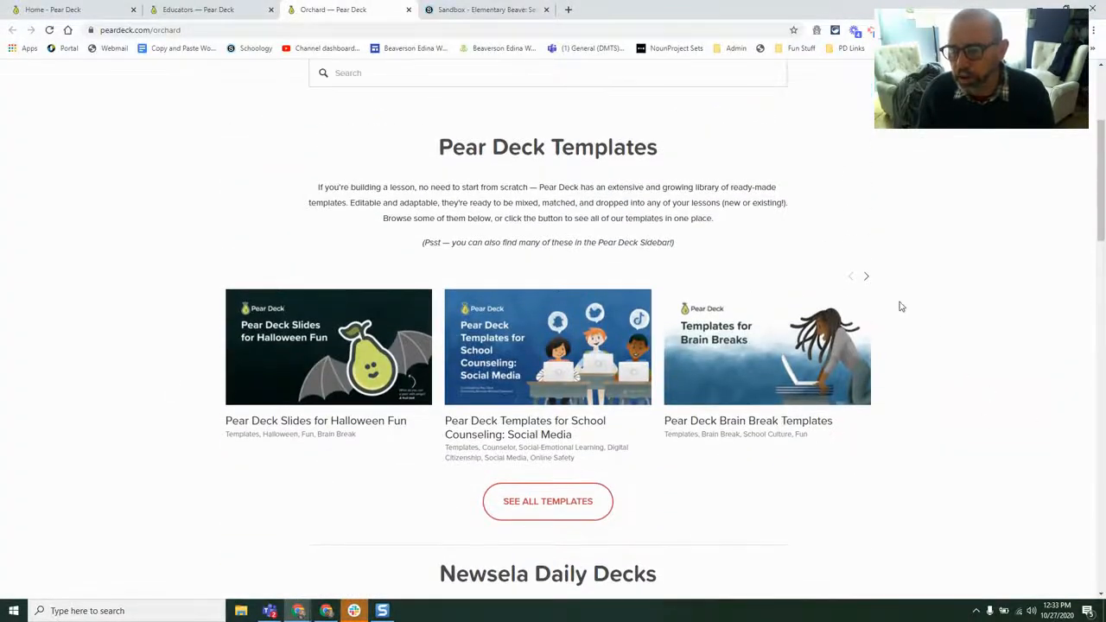
click(868, 279)
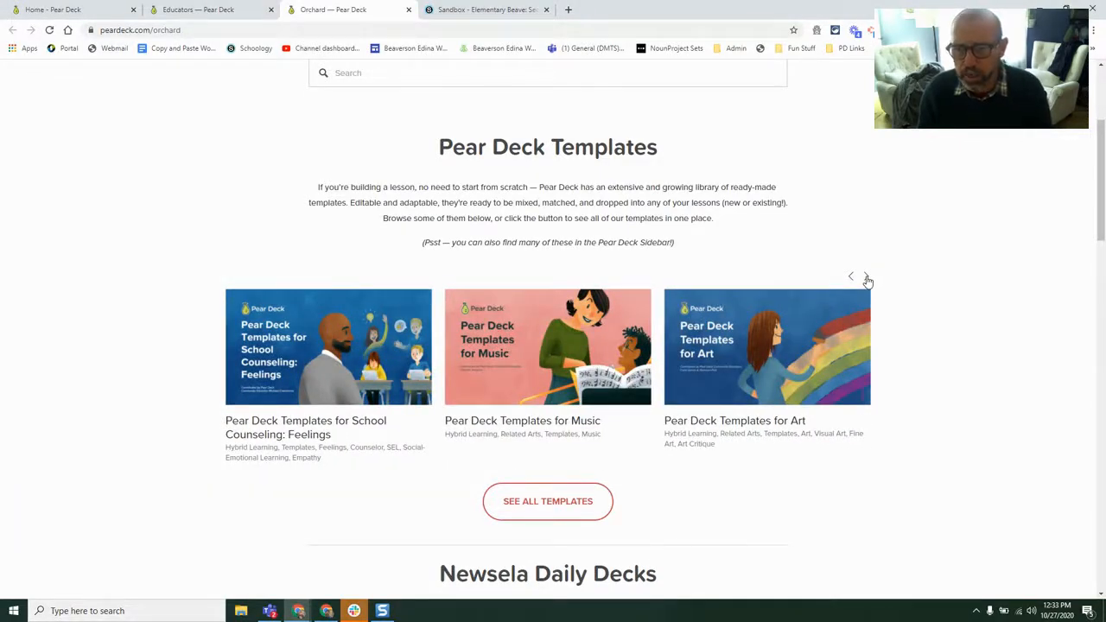
click(868, 279)
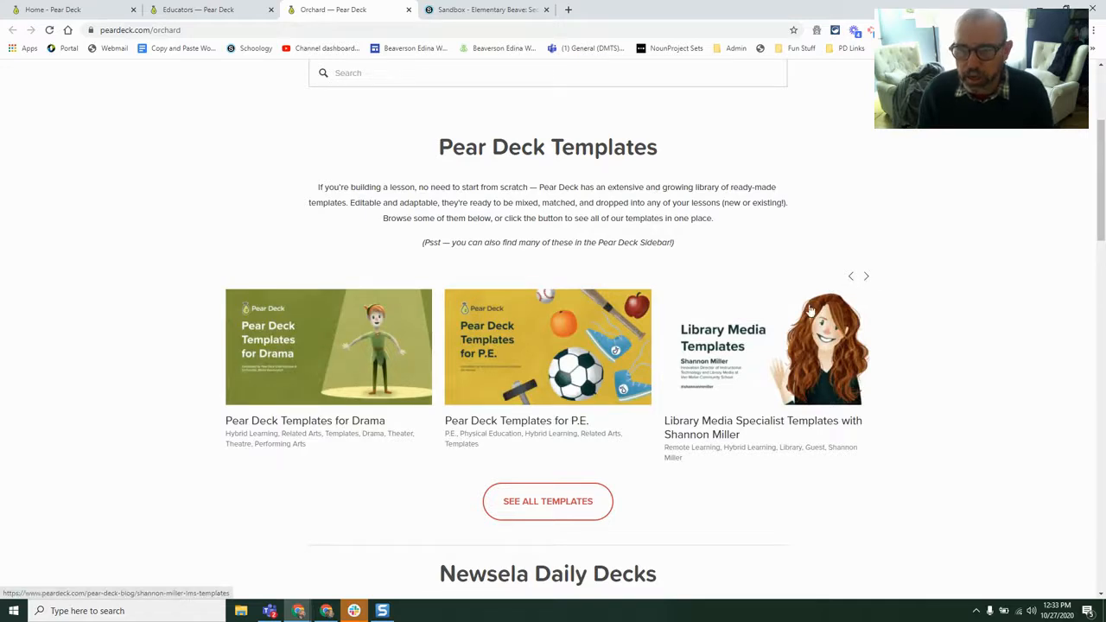
click(850, 277)
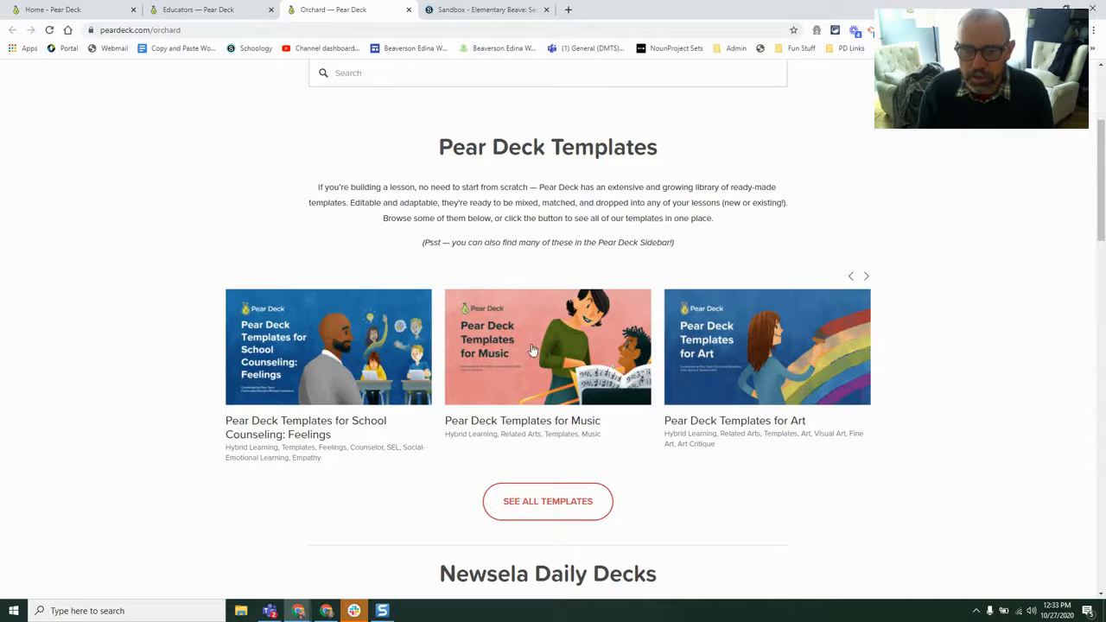
click(865, 277)
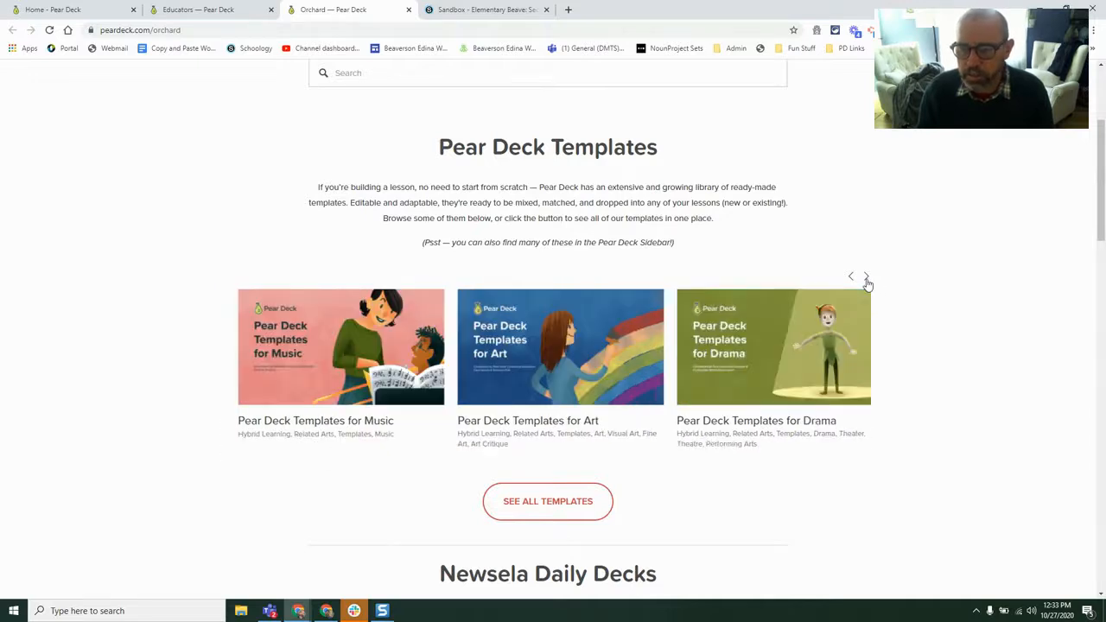
Open the full Pear Deck Templates collection and review the templates offered for Google Slides and PowerPoint
click(545, 500)
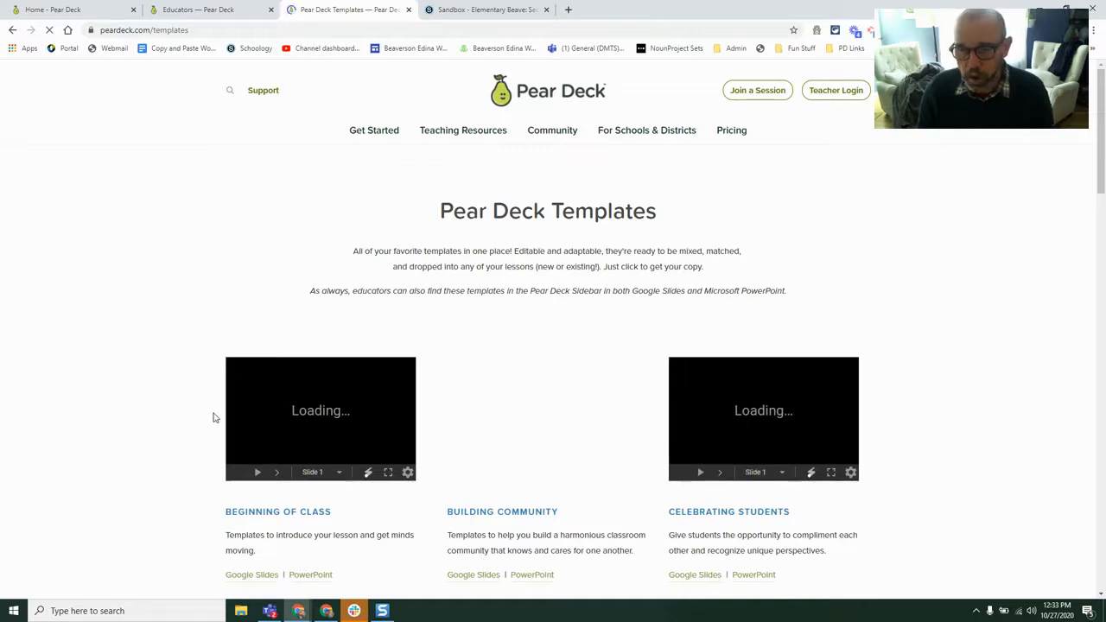
scroll(215, 419, down, 1)
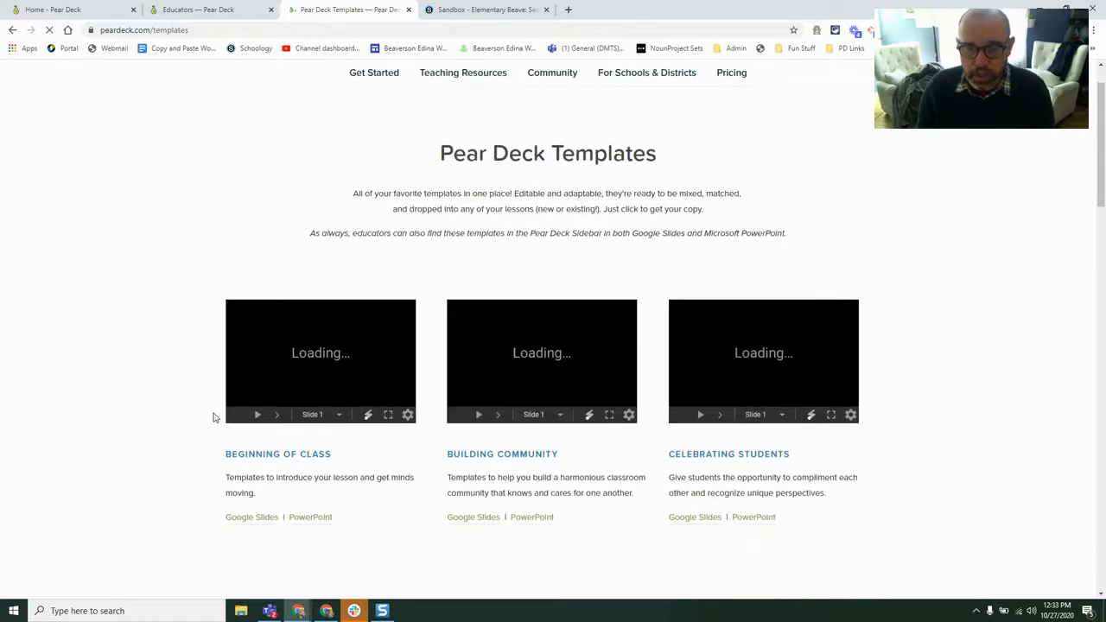
scroll(214, 418, down, 1)
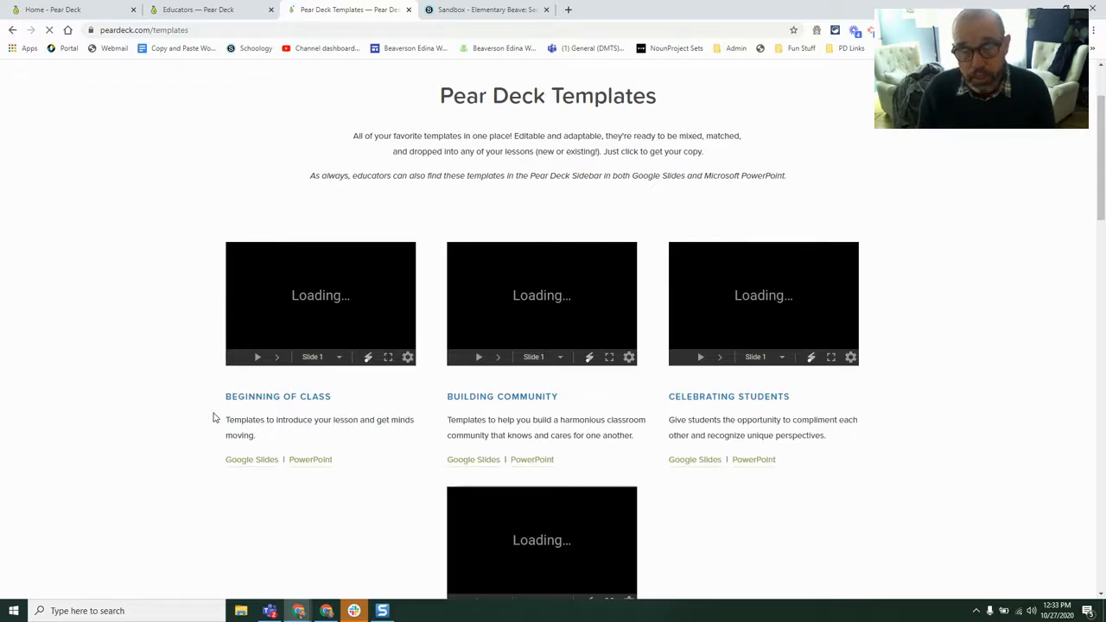
scroll(214, 418, down, 1)
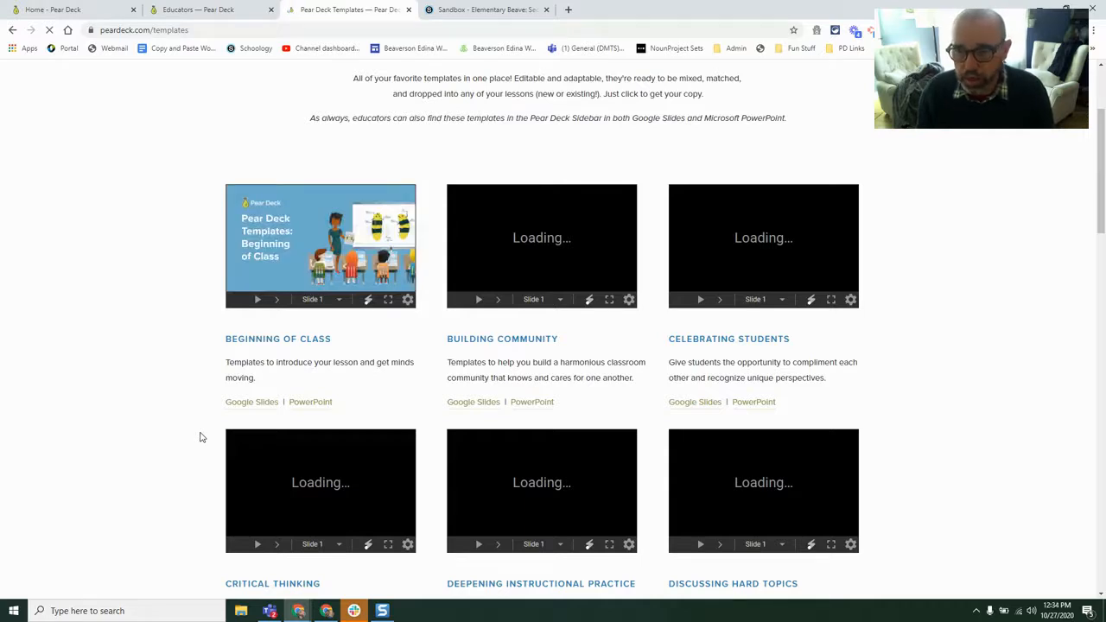
scroll(200, 437, down, 2)
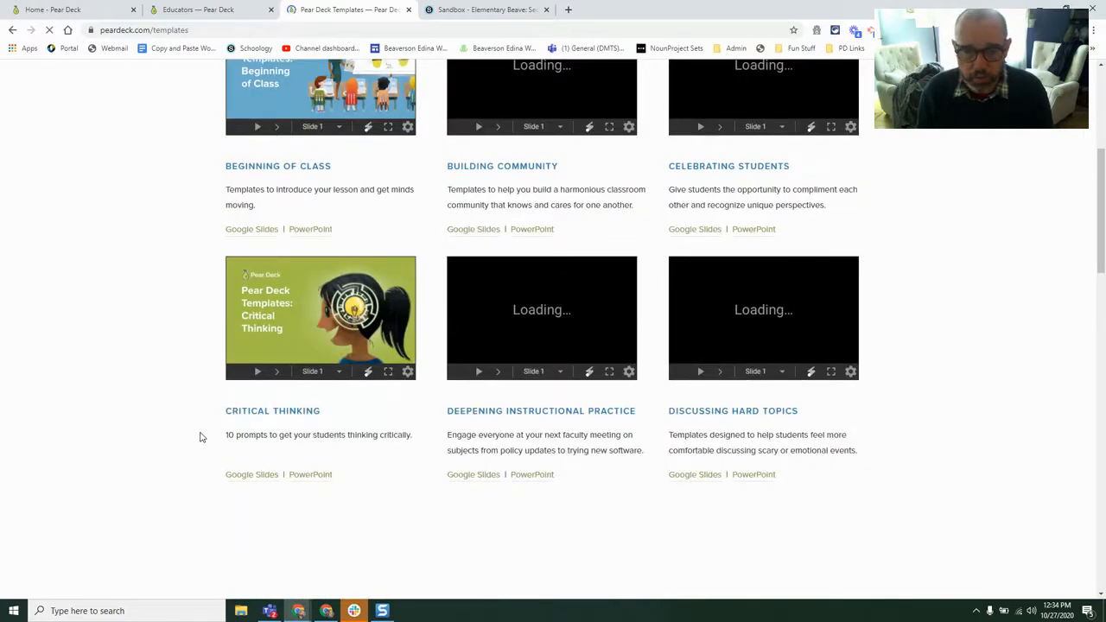
scroll(220, 453, up, 2)
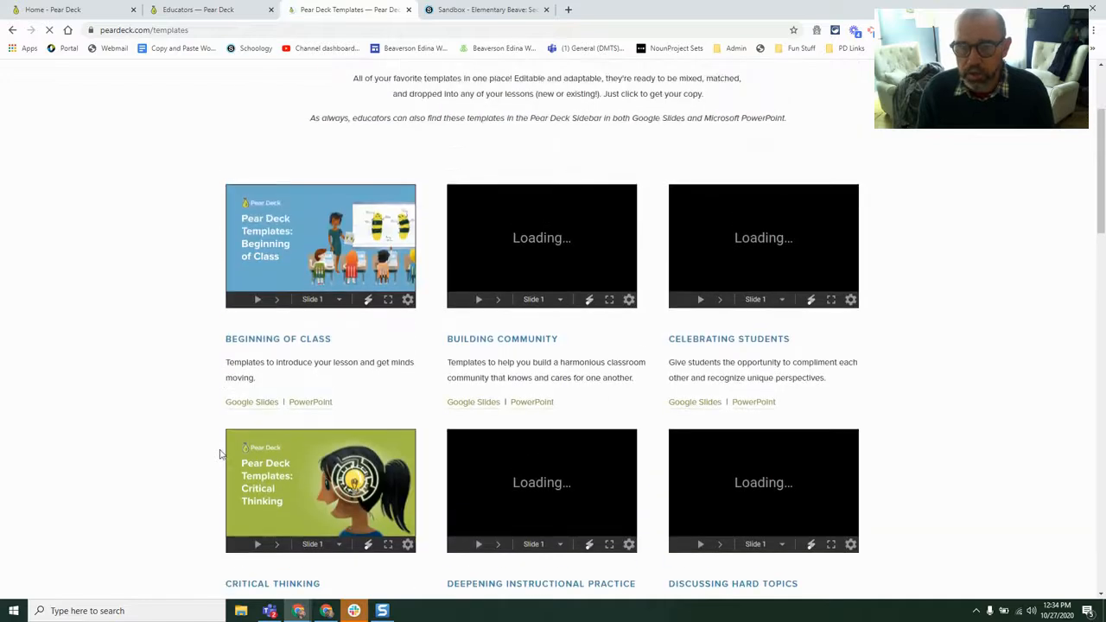
Make a Google Slides copy of the Building Community template and show the add-ons available for it
click(473, 403)
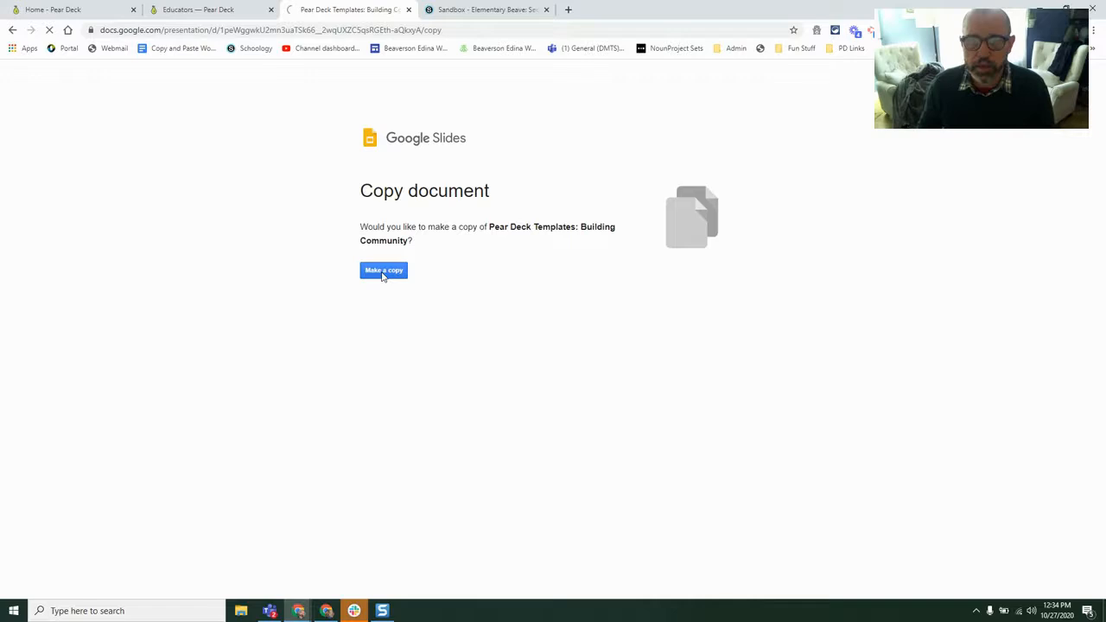
click(383, 270)
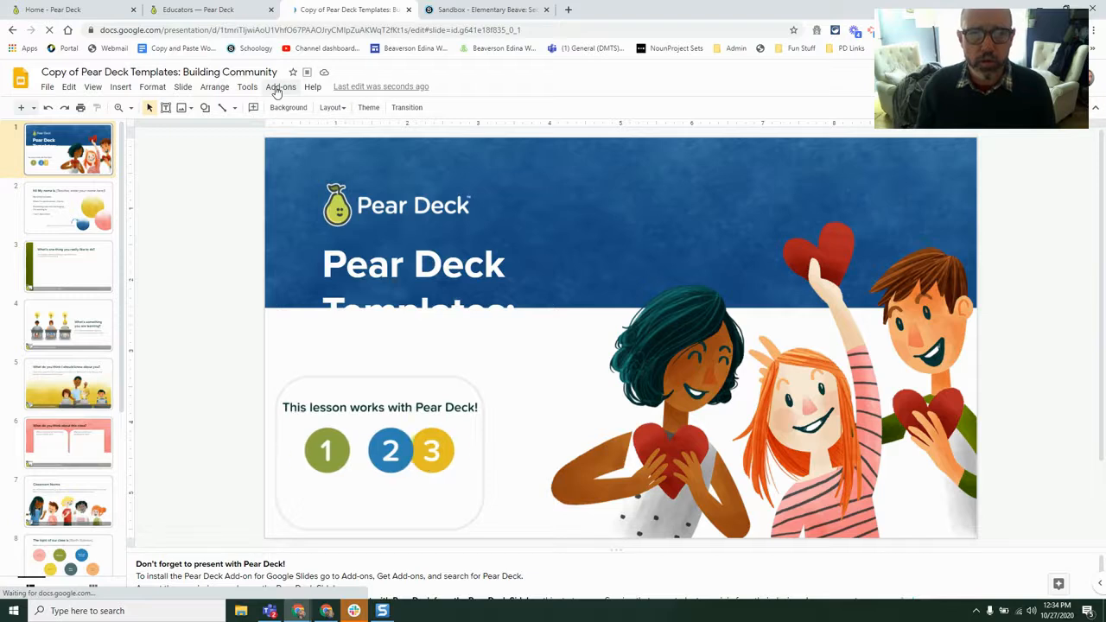
click(278, 87)
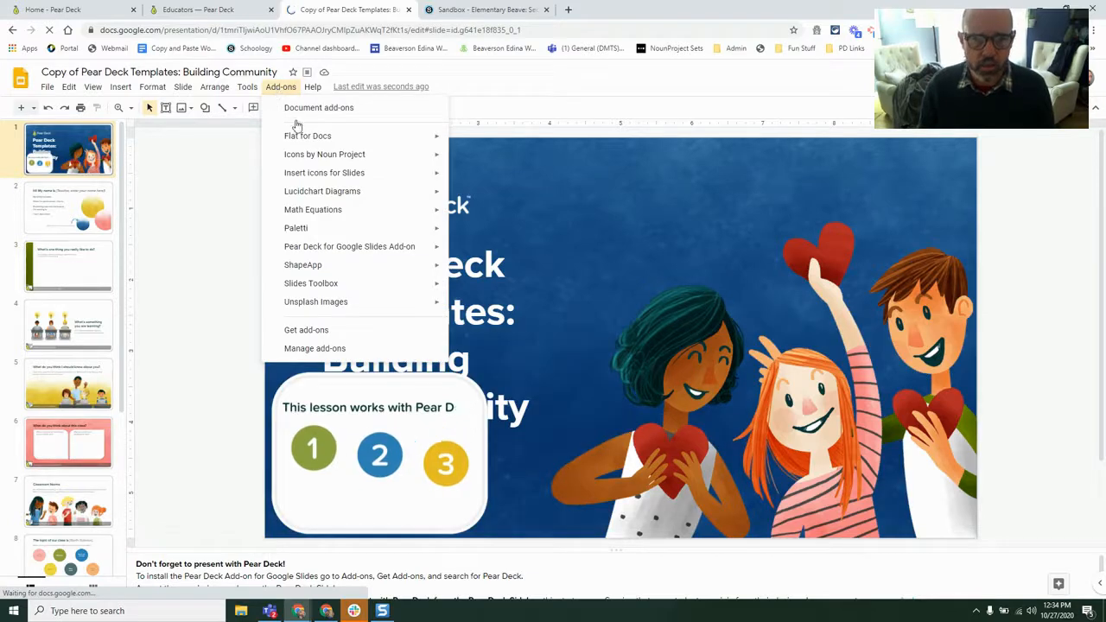
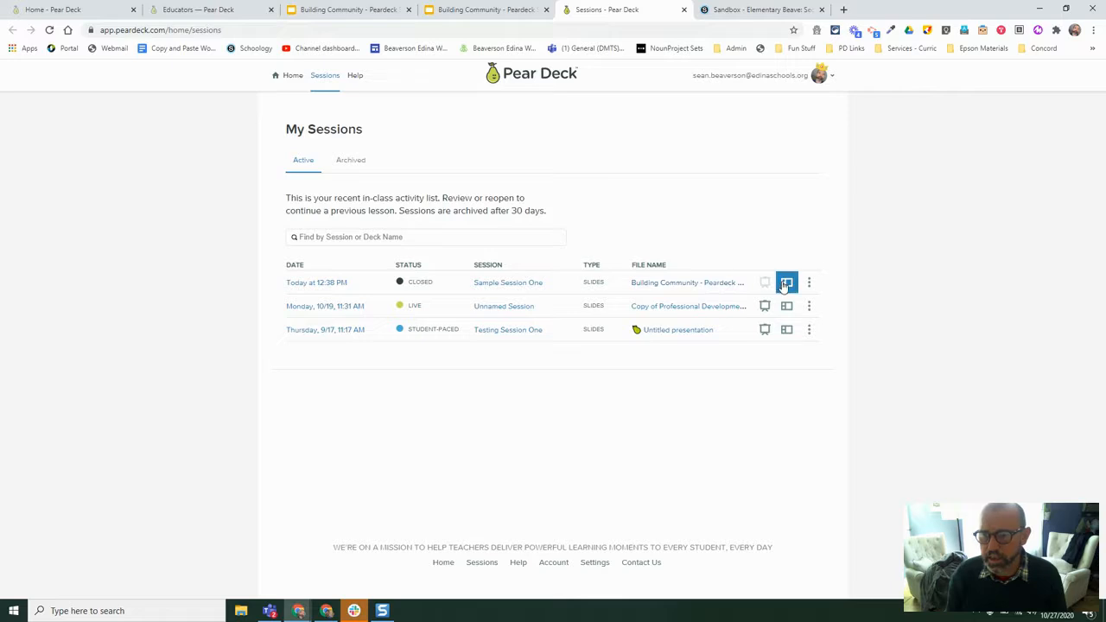
Open the dashboard of Sample Session One and show the student responses as a grid
click(785, 283)
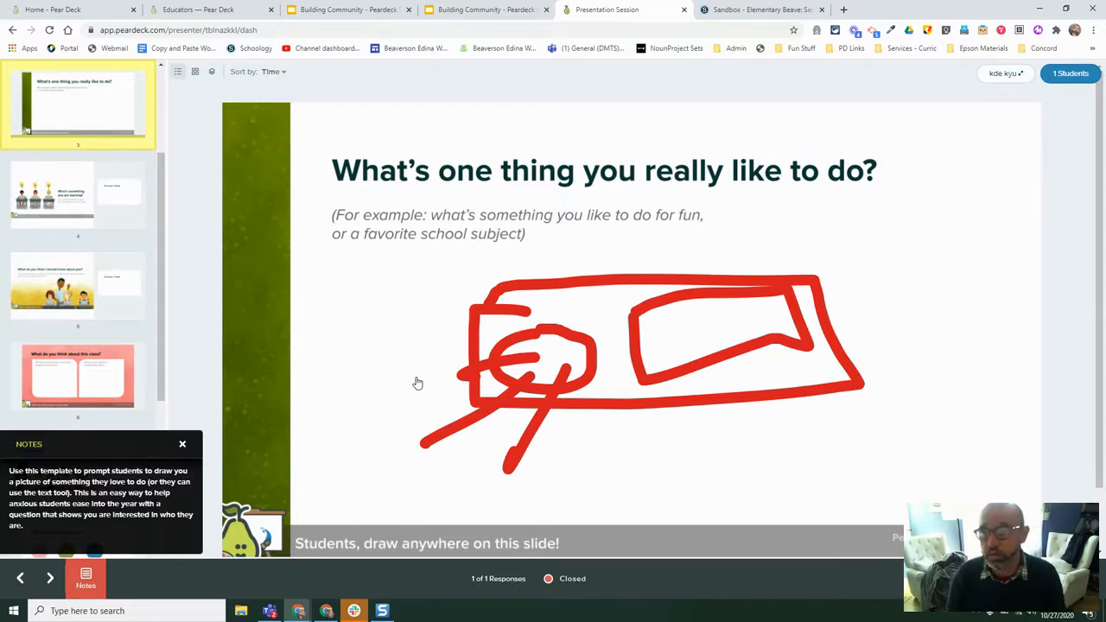
click(195, 72)
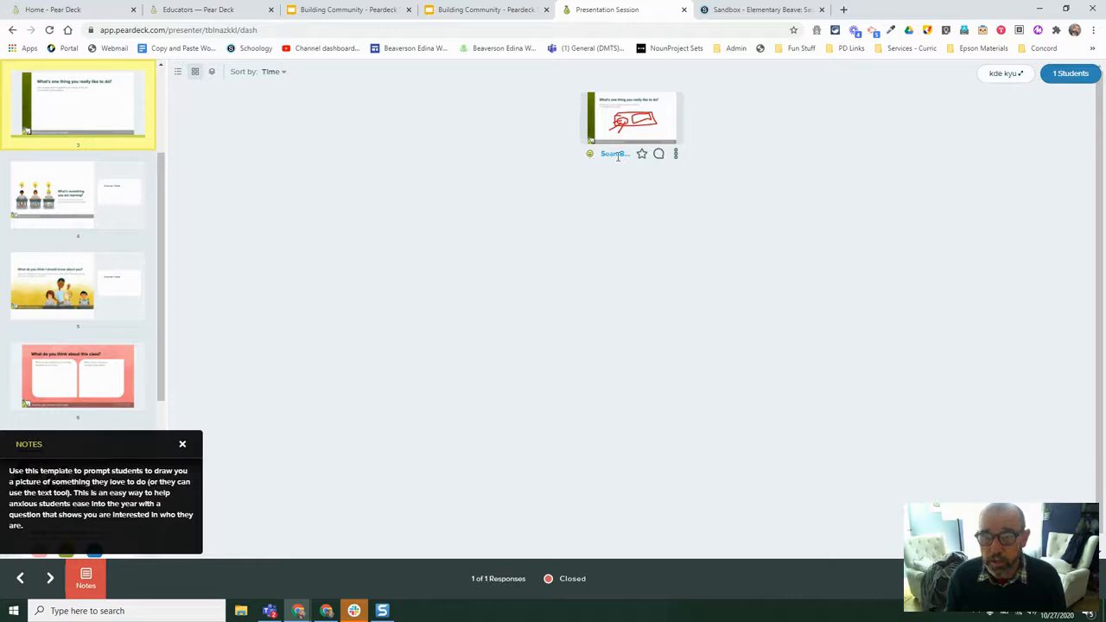
Hide the student's drawing response on the "What's one thing you really like to do?" slide and close the notes
click(677, 155)
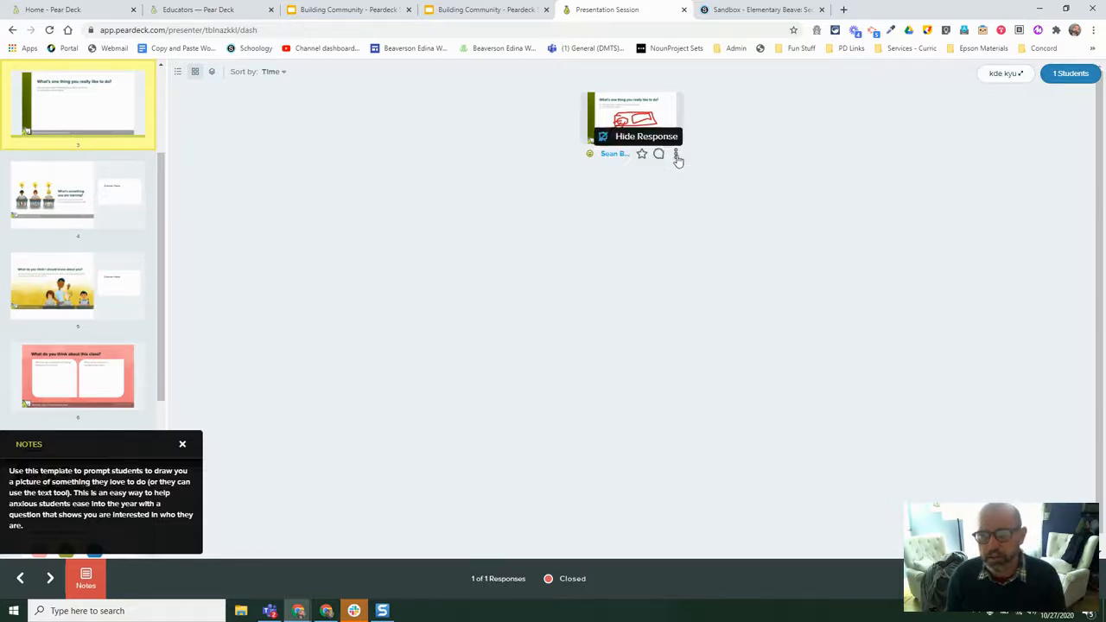
click(605, 141)
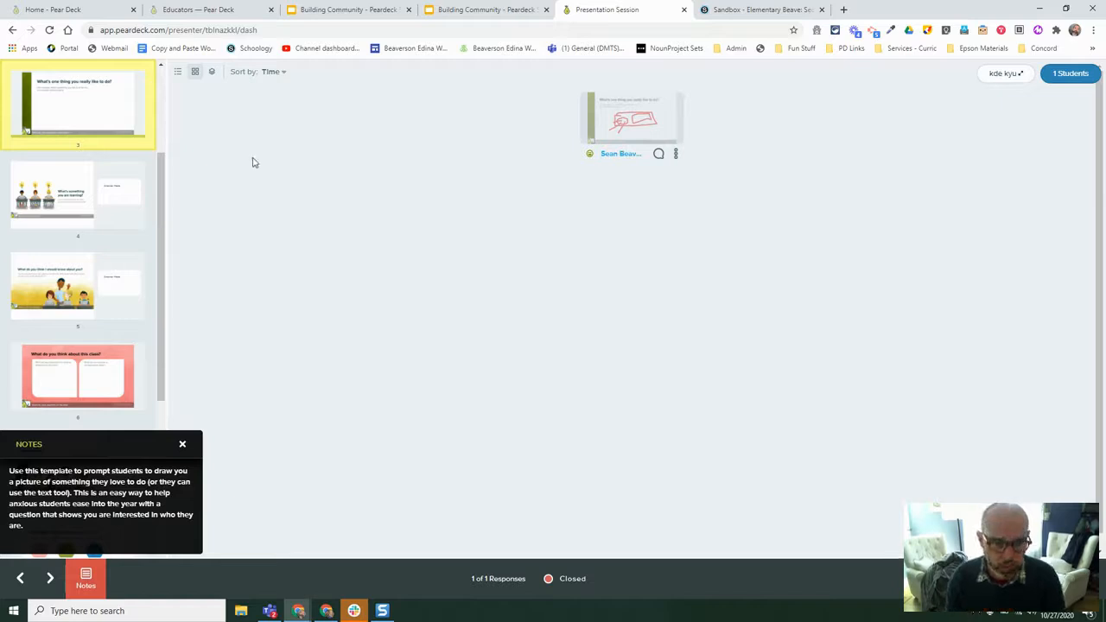
click(182, 444)
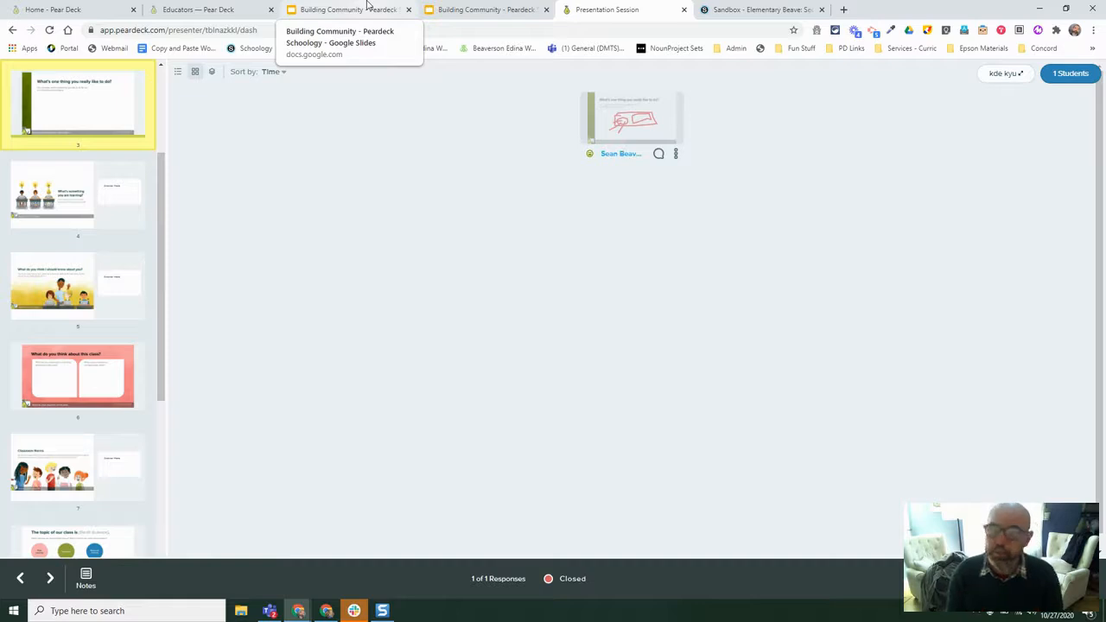
Close the Building Community presentations, the presentation session and the Educators page, and switch to the Schoology Sandbox course
click(408, 9)
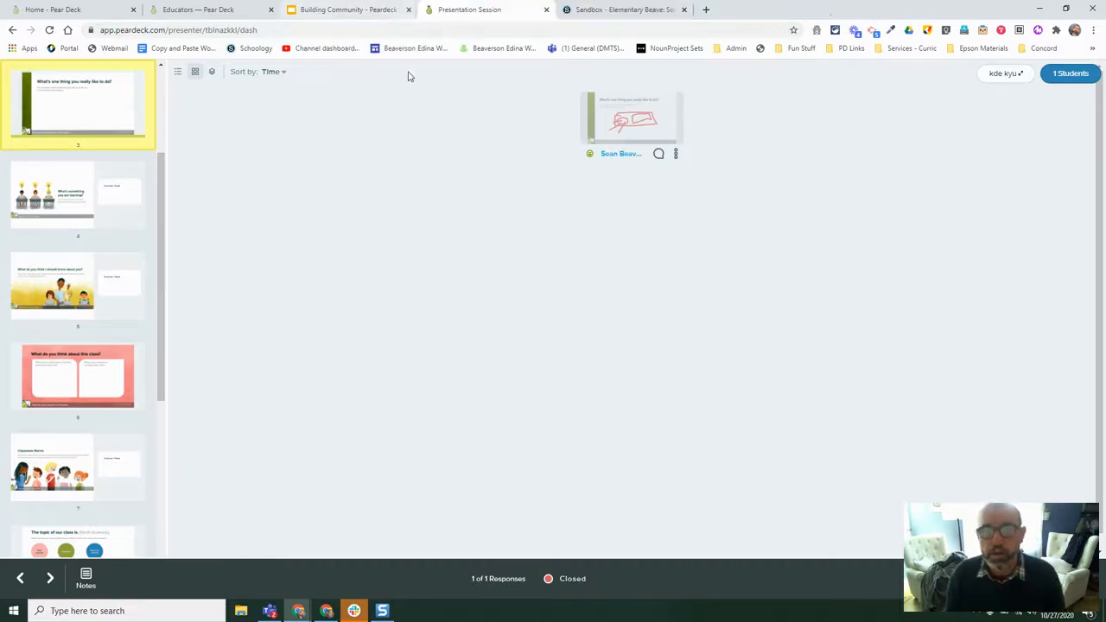
click(409, 10)
click(409, 10)
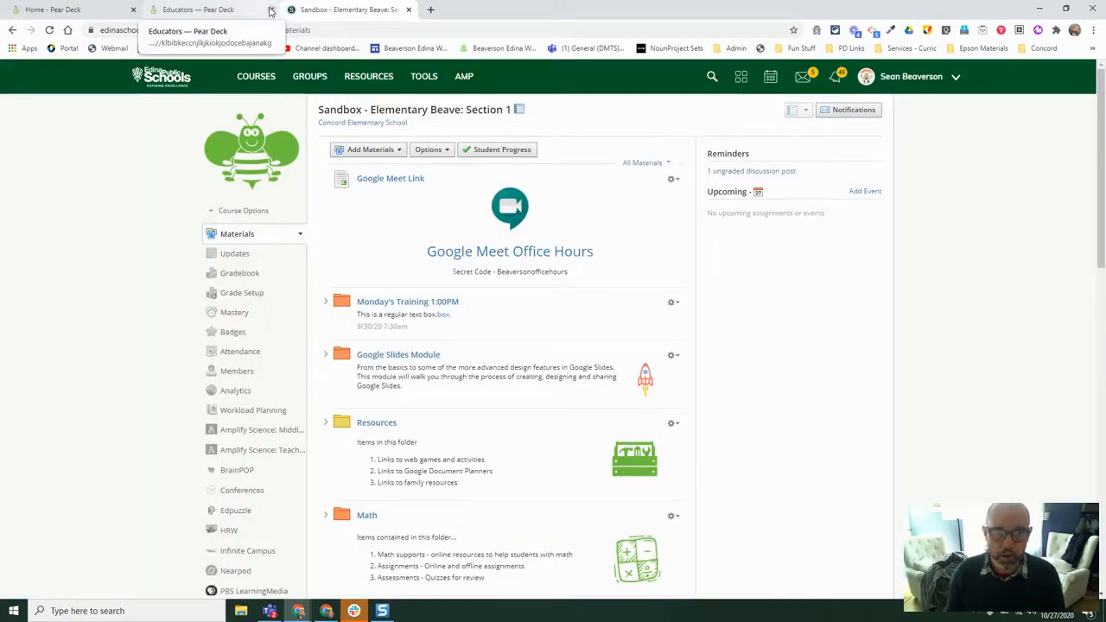
click(269, 9)
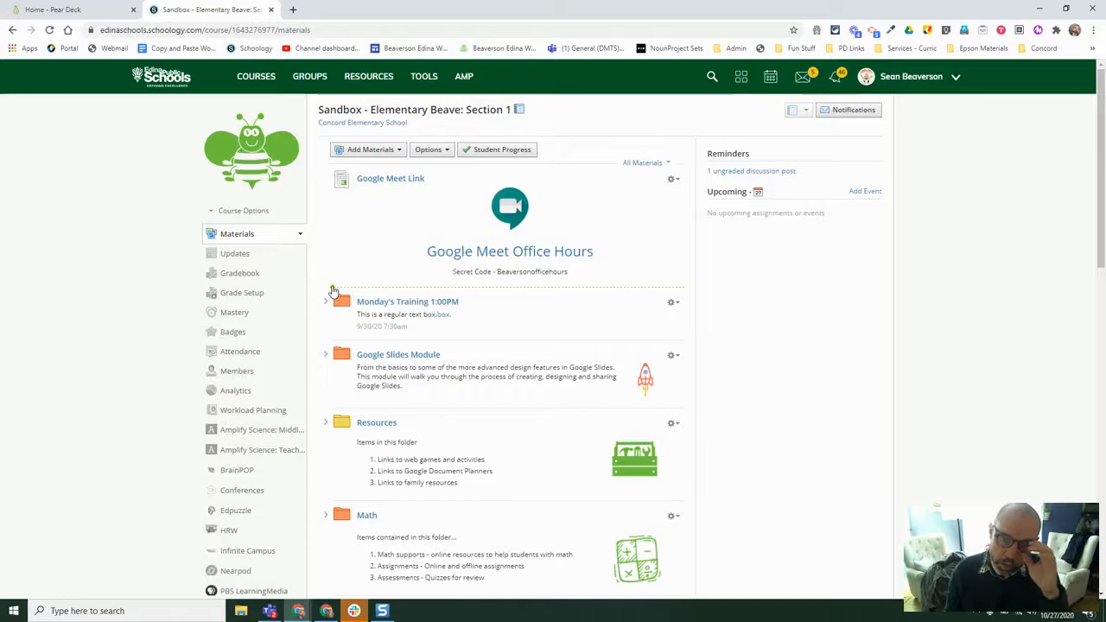
Add an external tool above the Monday's Training 1:00PM folder, with Pear Deck as tool provider and the title My Test Version
click(334, 291)
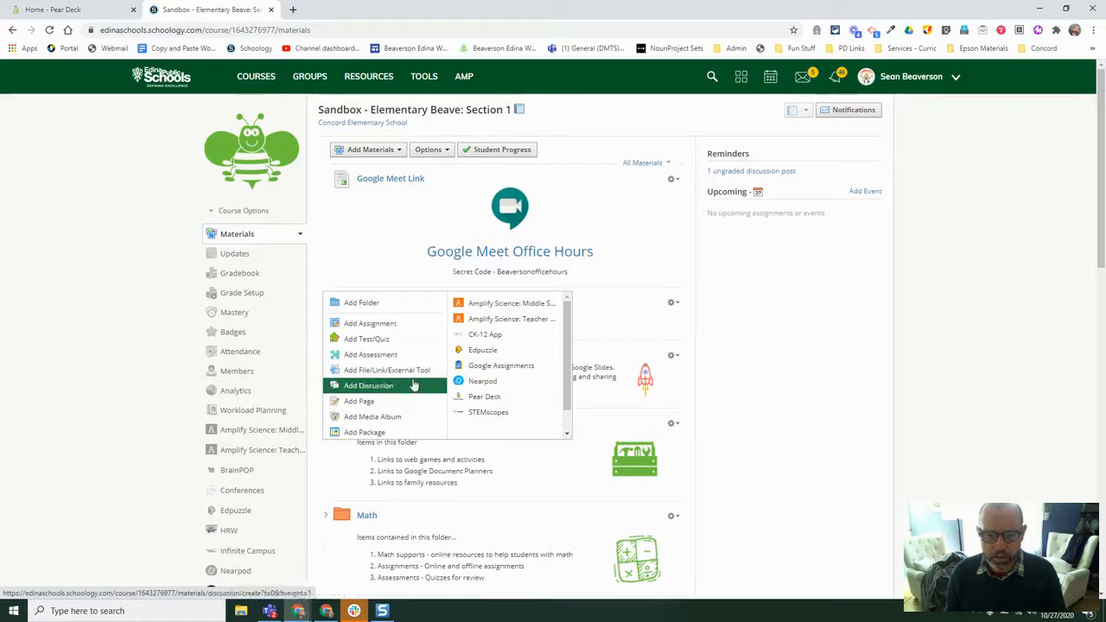
click(383, 378)
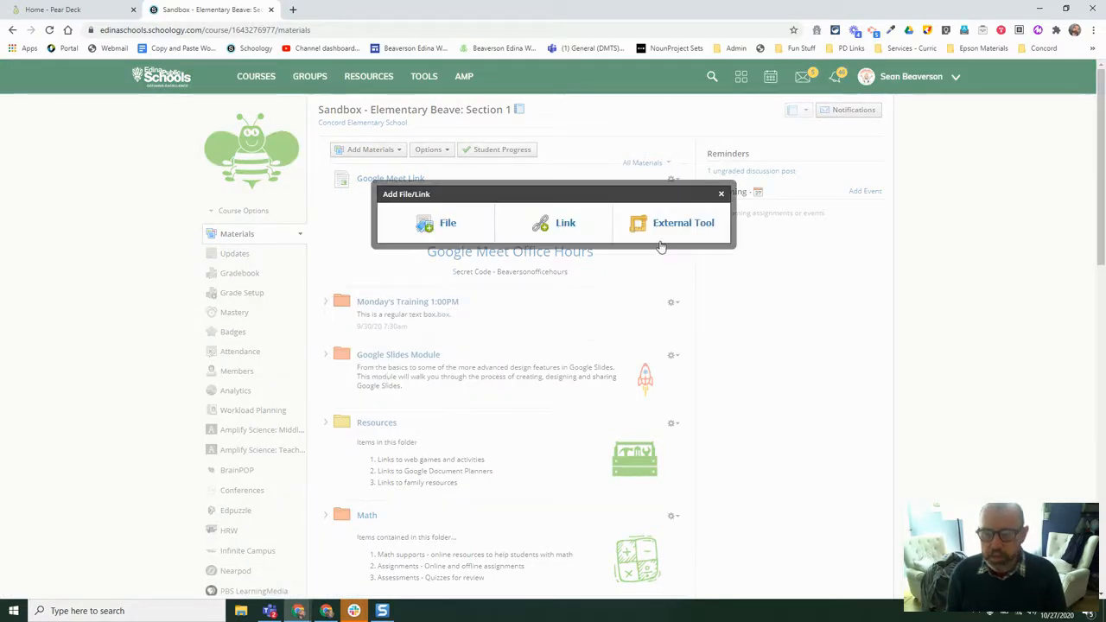
click(680, 227)
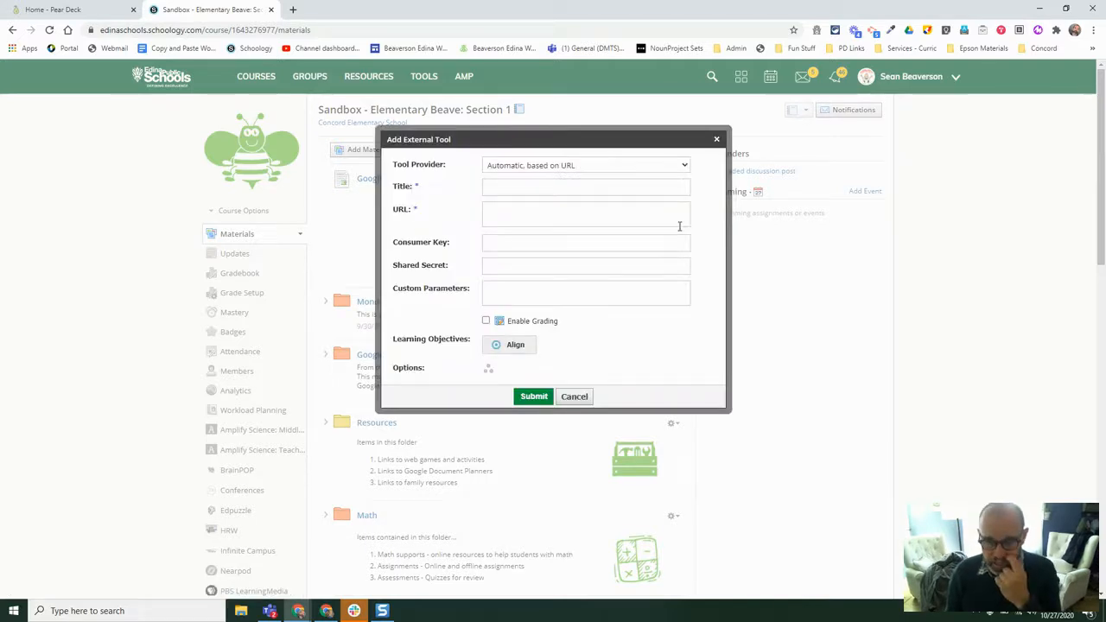
click(682, 165)
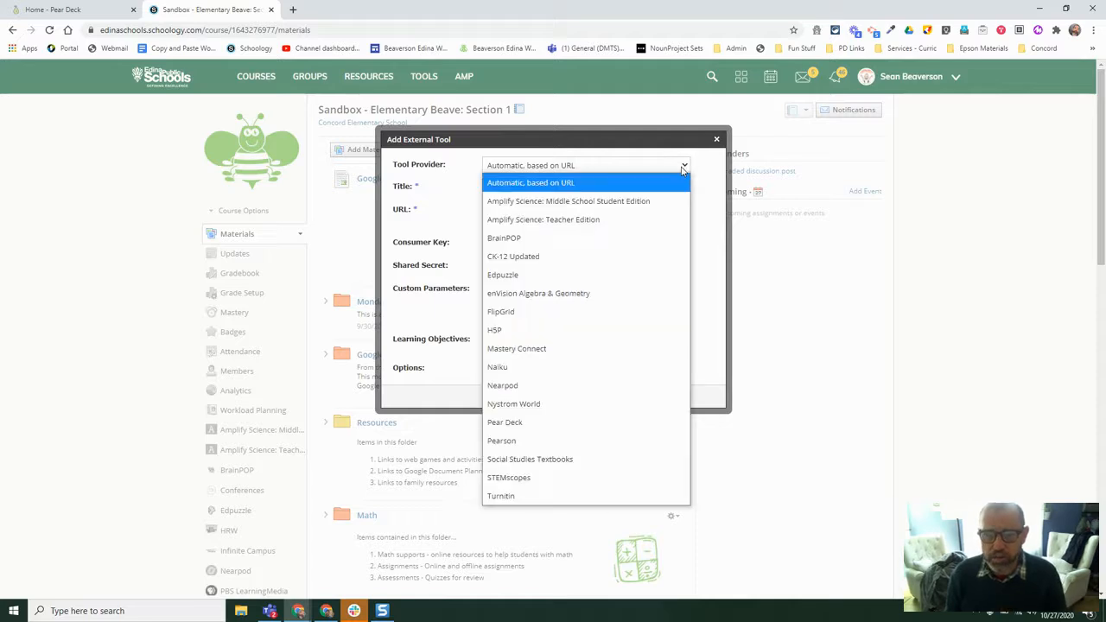
click(506, 422)
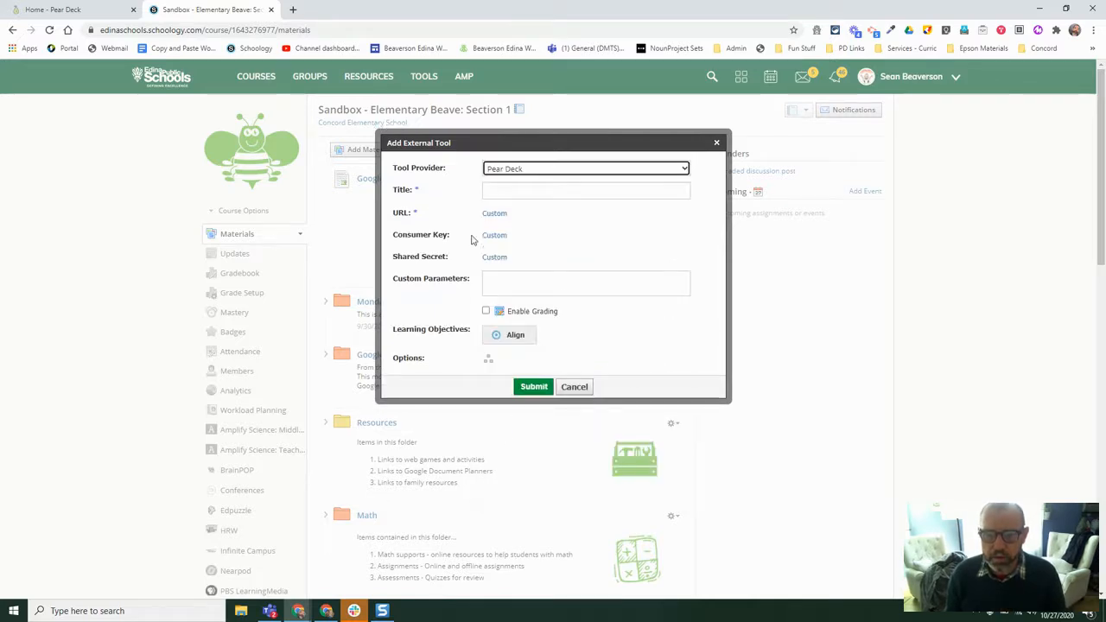
click(495, 192)
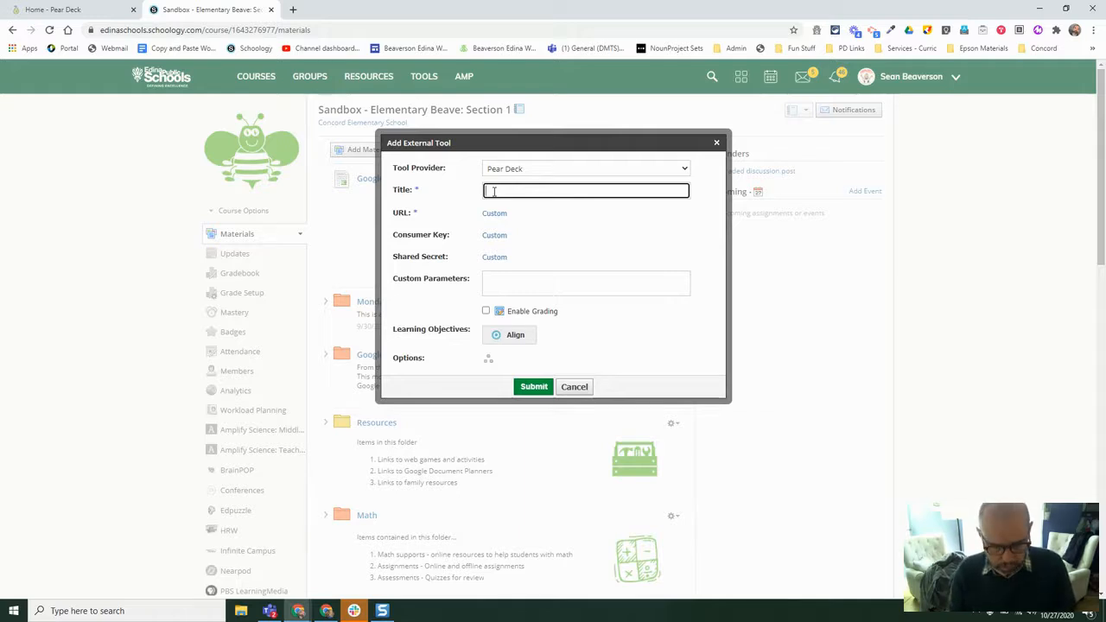
text(My Test Version)
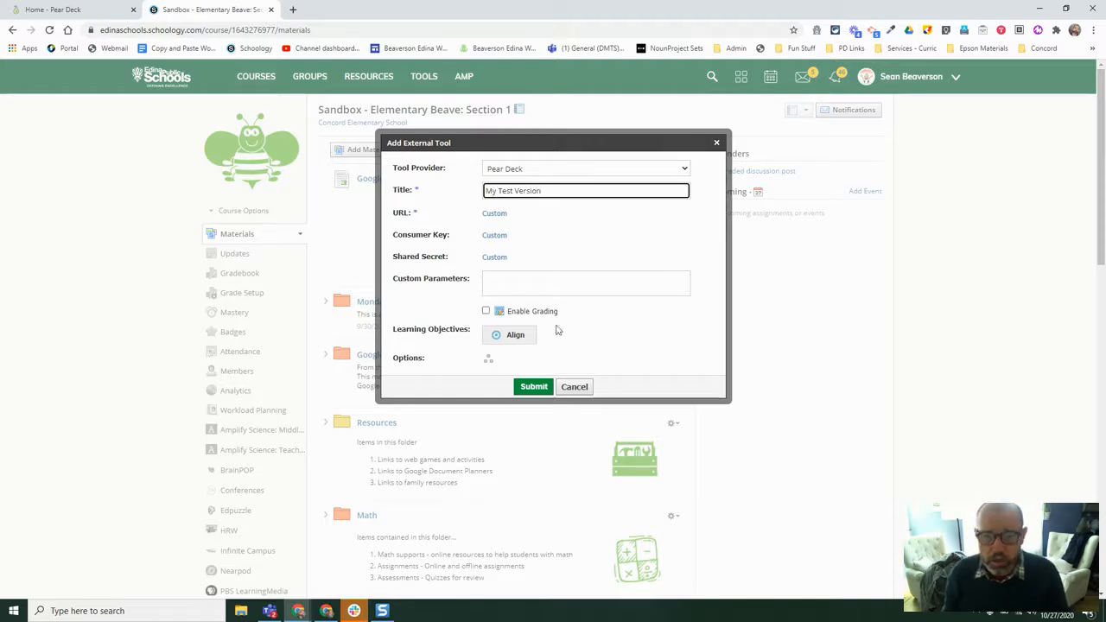
click(533, 387)
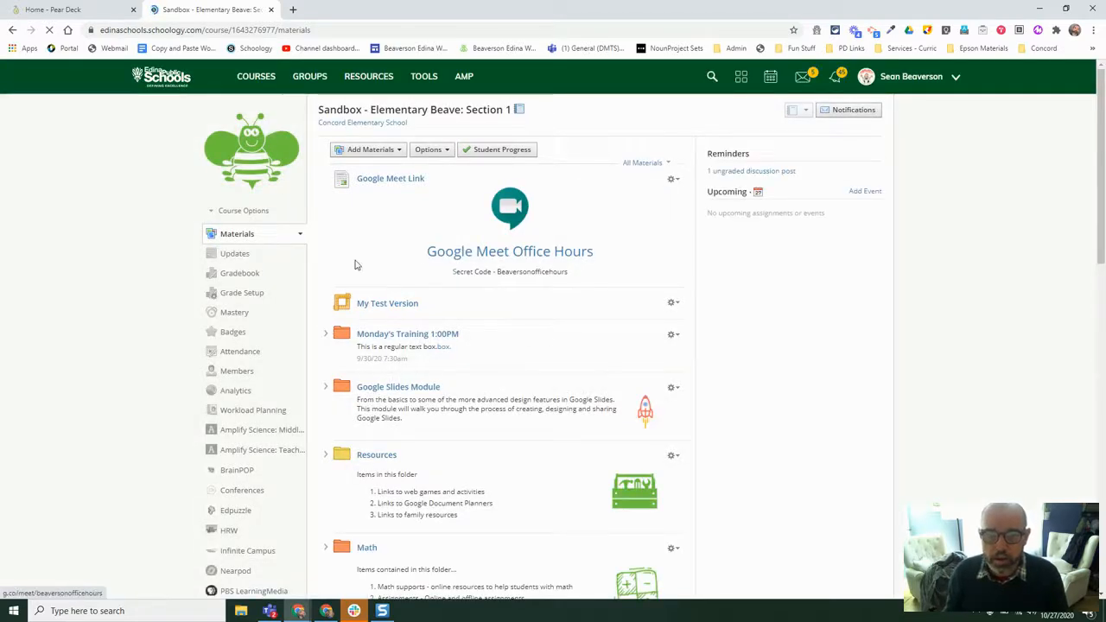
Open My Test Version and choose the Building Community - Peardeck Schoology slides from Google Drive as the file to present
click(397, 307)
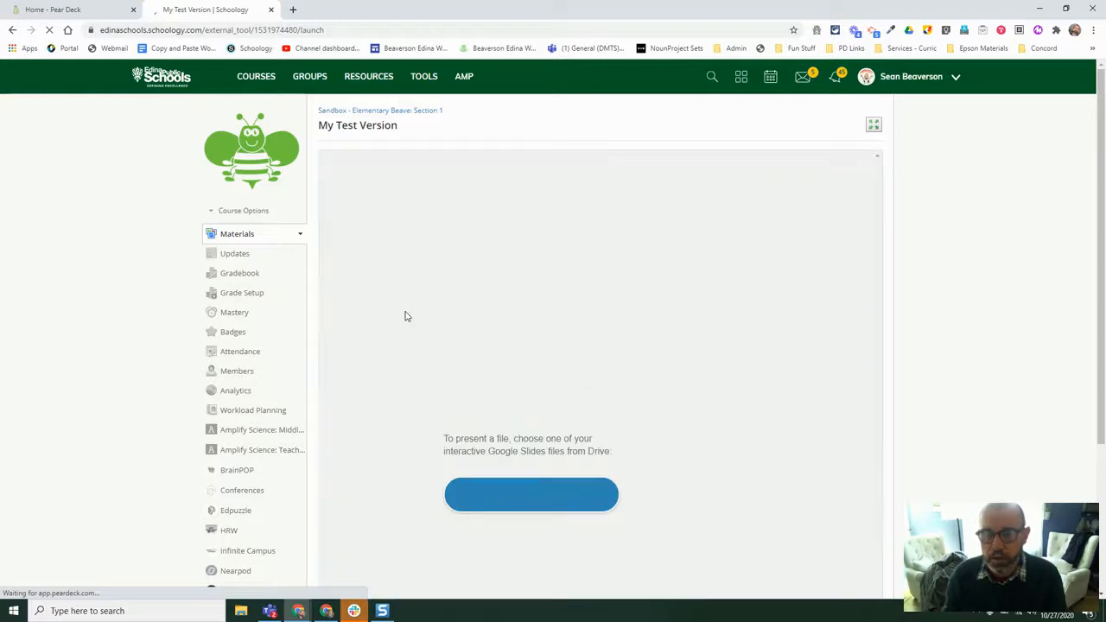
scroll(562, 445, down, 2)
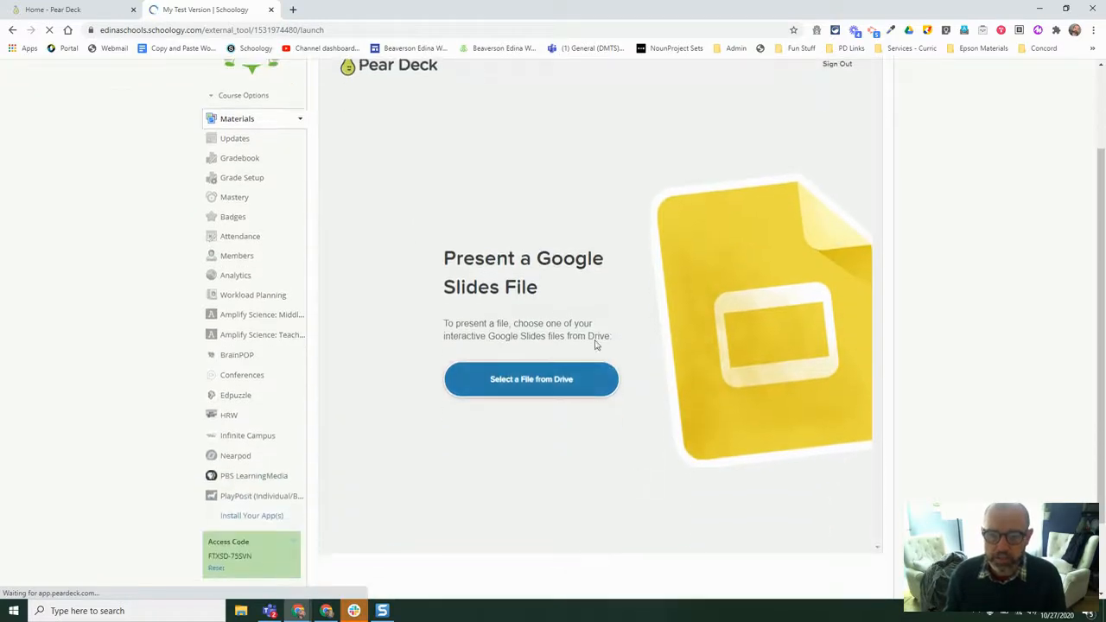
scroll(420, 366, up, 1)
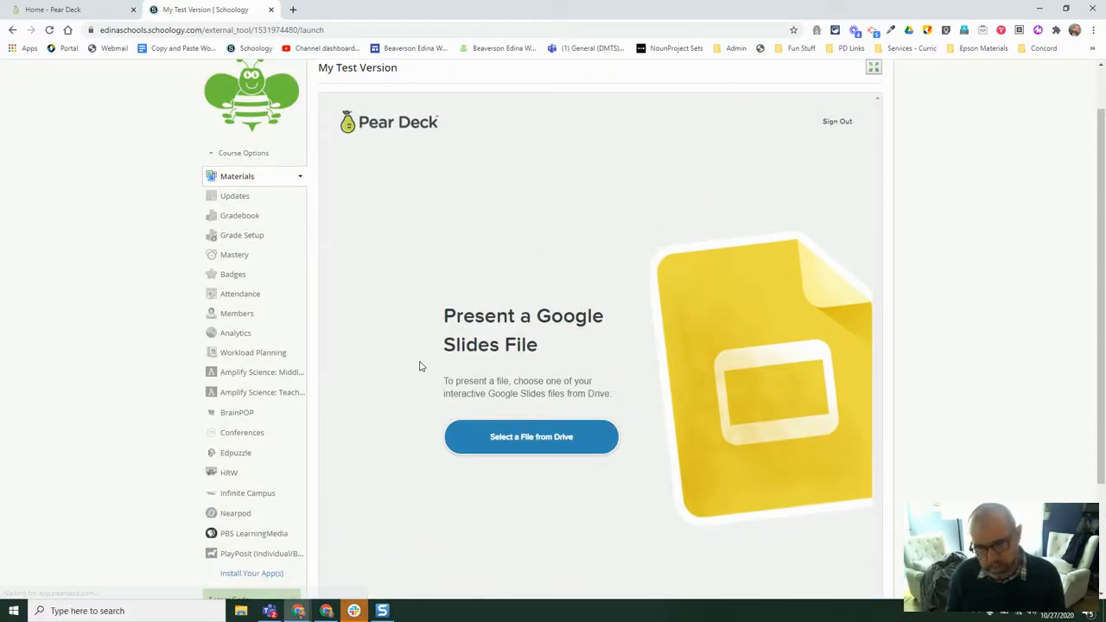
click(549, 436)
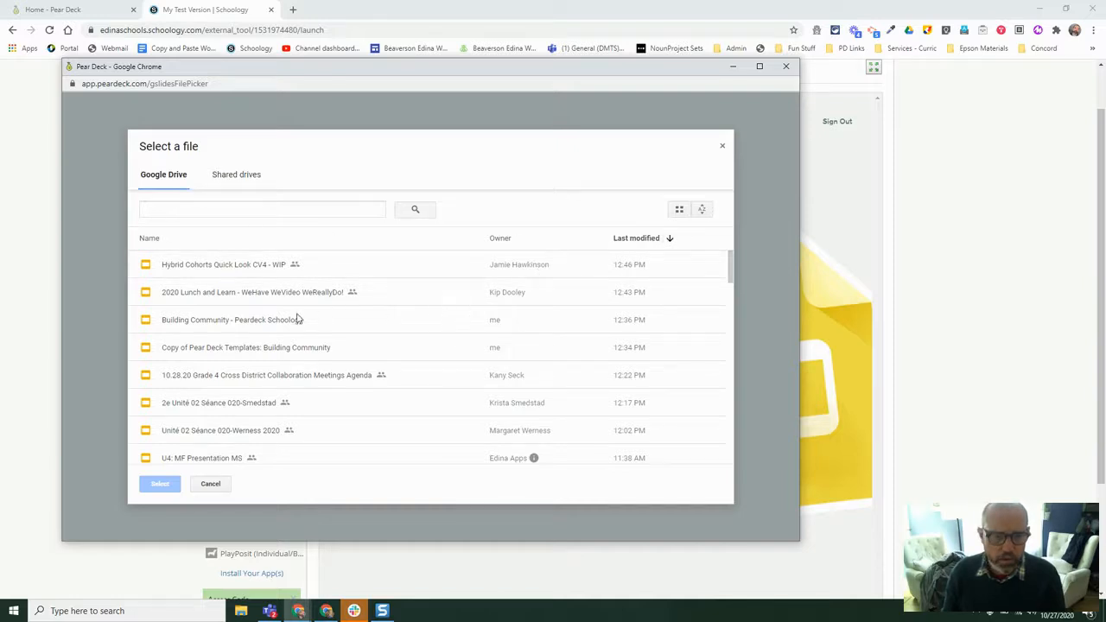
click(233, 322)
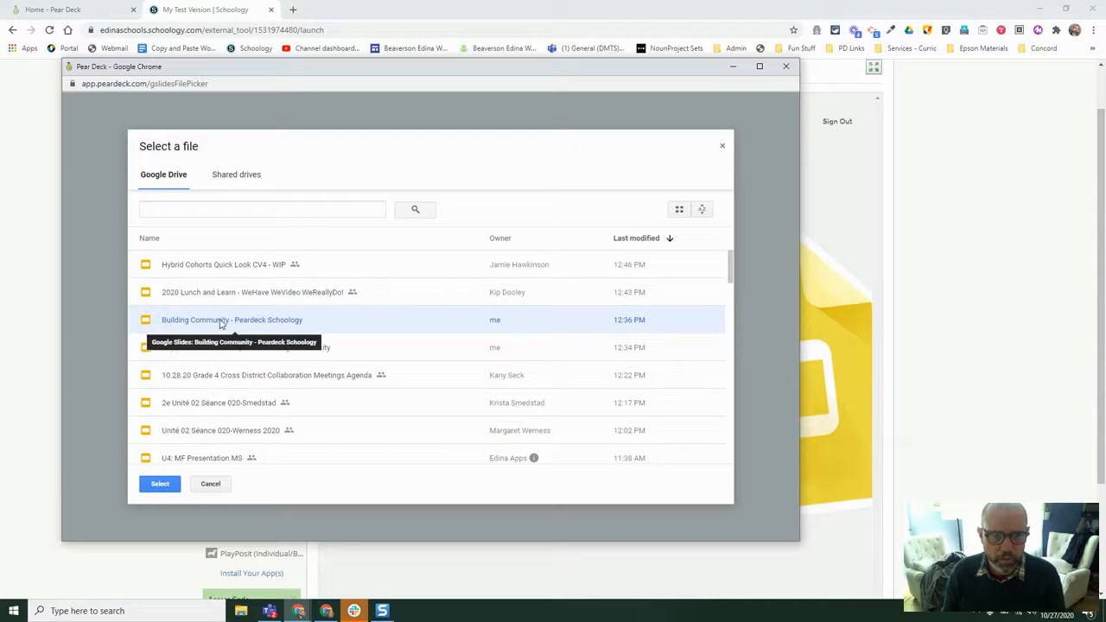
click(160, 484)
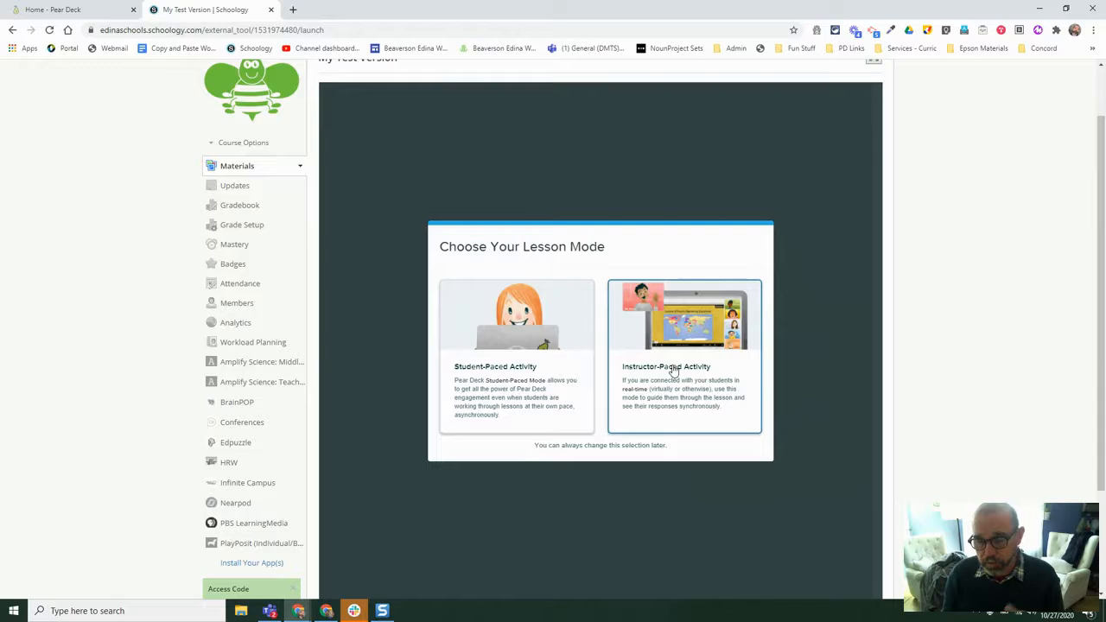
Start the lesson as a Student-Paced Activity and close the notes in the session dashboard
click(491, 370)
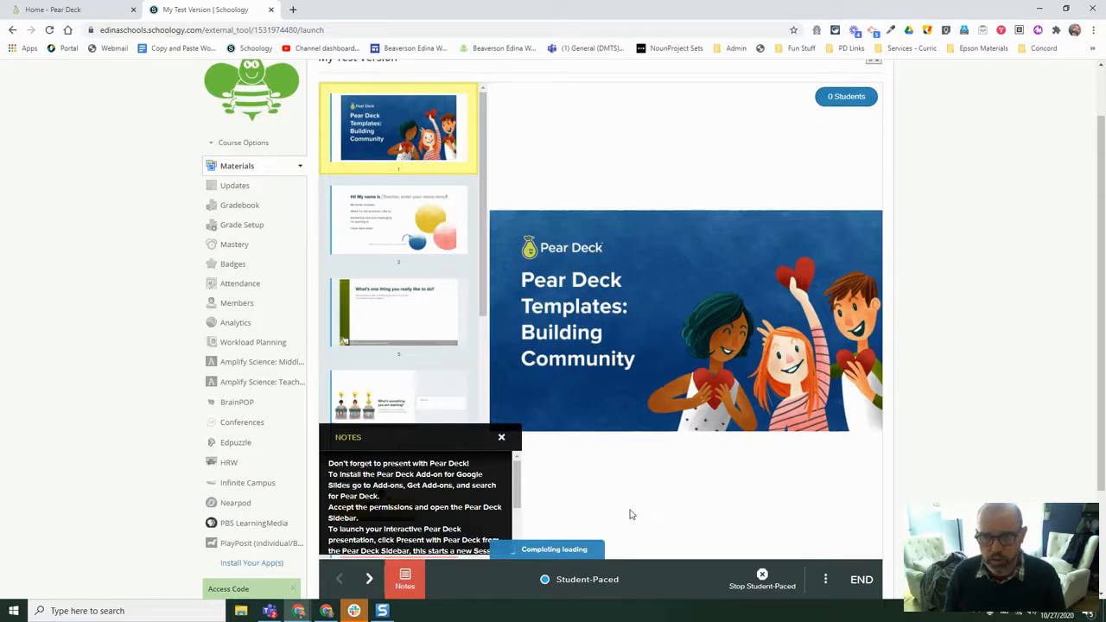
scroll(603, 516, up, 2)
scroll(604, 516, down, 3)
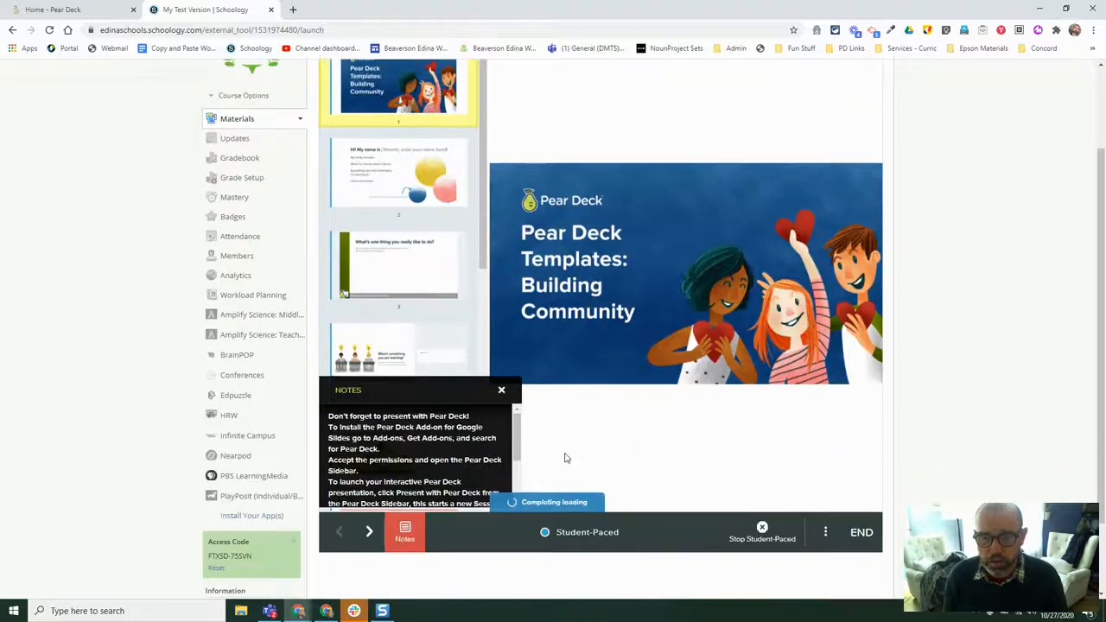
click(500, 390)
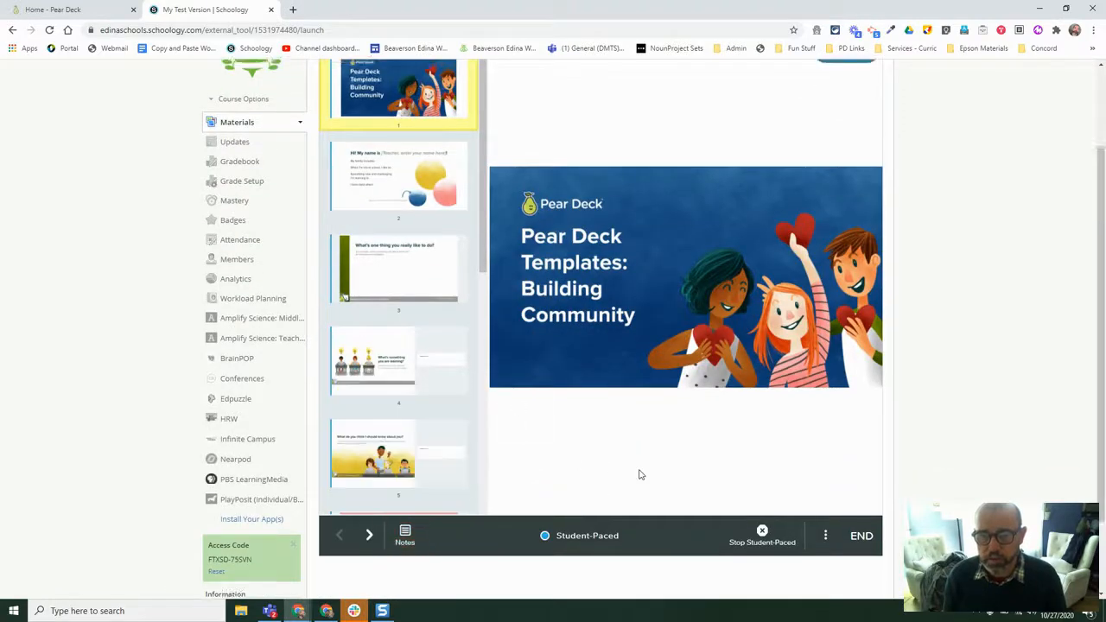
scroll(486, 377, up, 2)
scroll(486, 378, down, 3)
scroll(486, 378, up, 3)
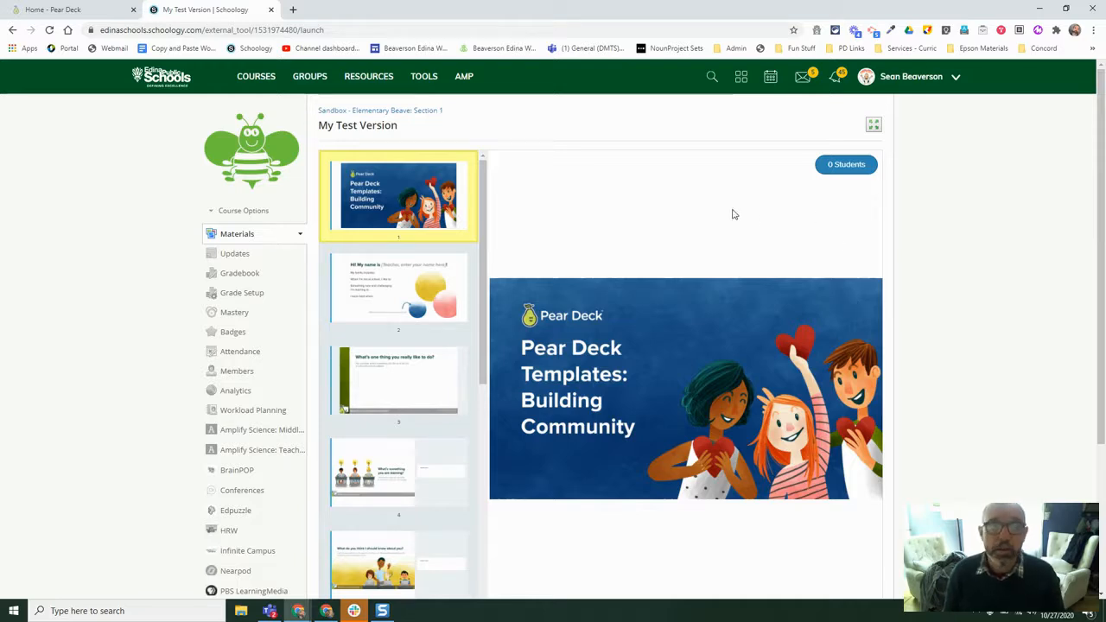
Preview the Sandbox course as the enrolled test student from the course members list
click(213, 212)
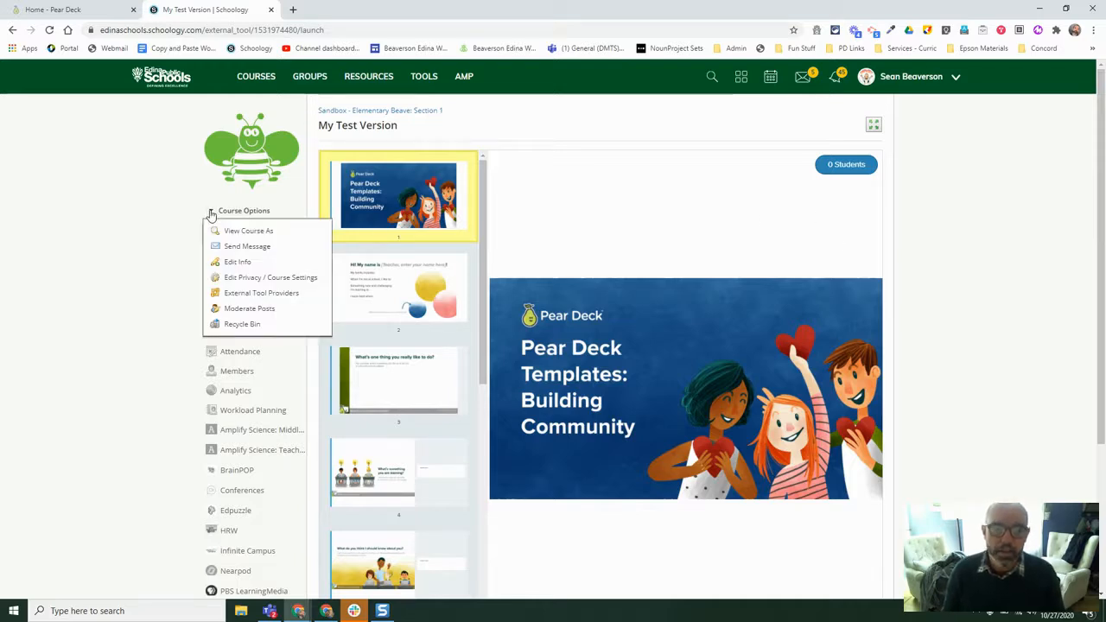
click(253, 234)
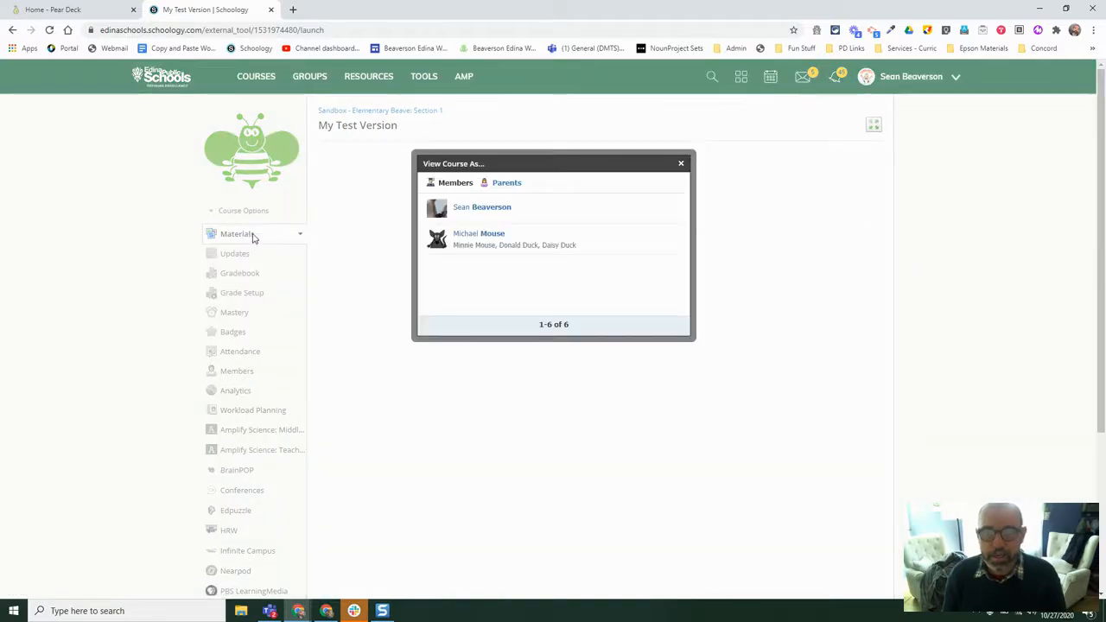
drag(538, 217, 543, 246)
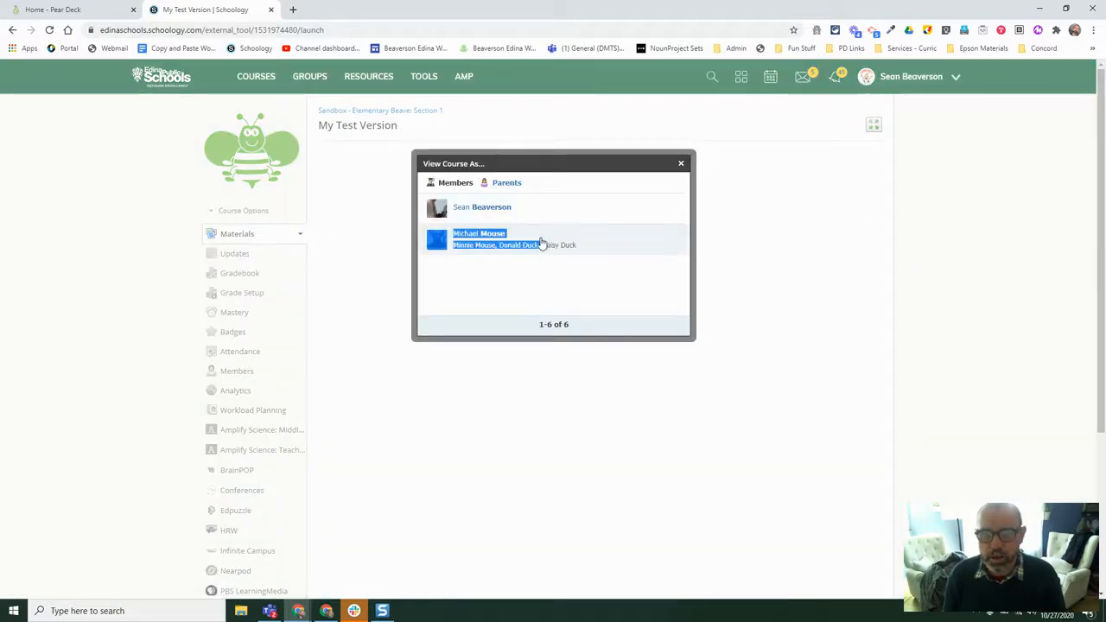
click(543, 243)
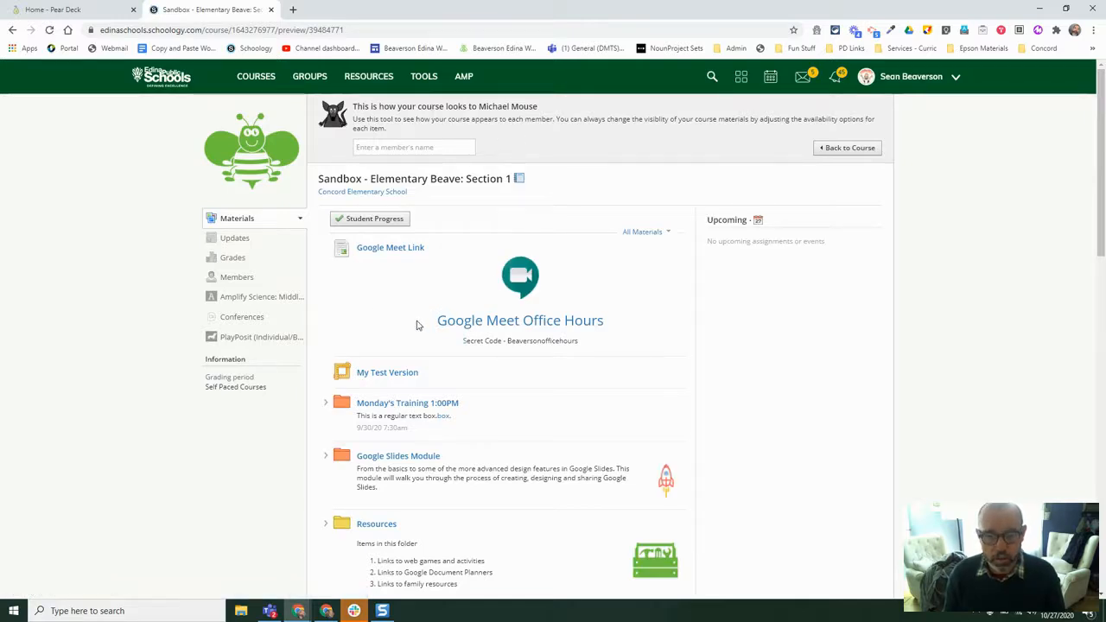
Open My Test Version full screen in the student preview and answer the feelings check-in with the green happy face
click(393, 375)
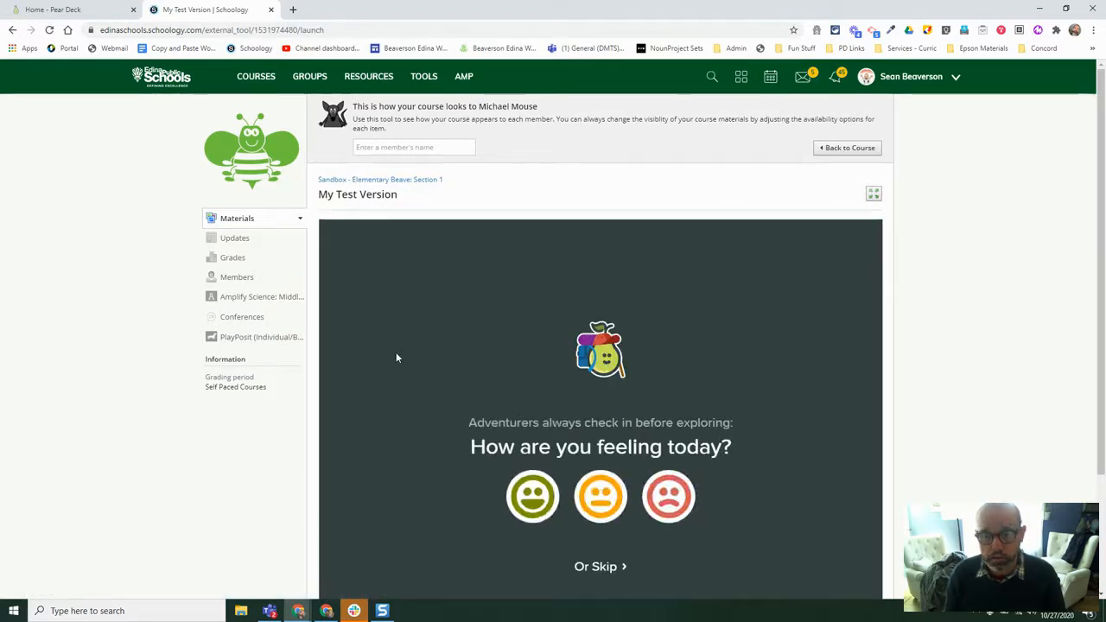
scroll(398, 358, down, 1)
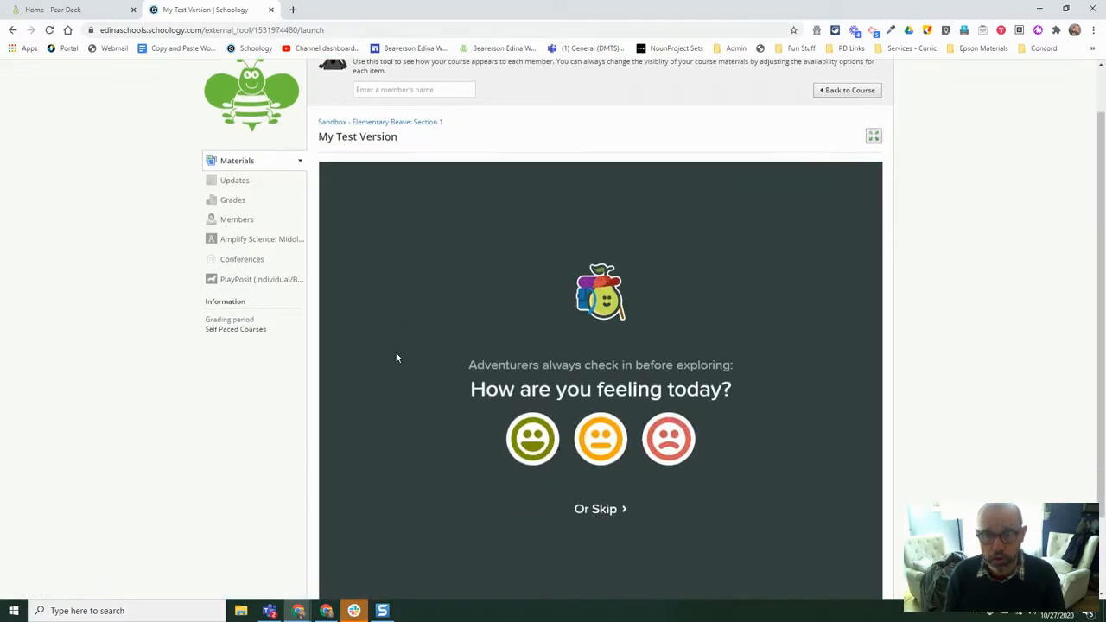
click(874, 138)
scroll(210, 262, down, 2)
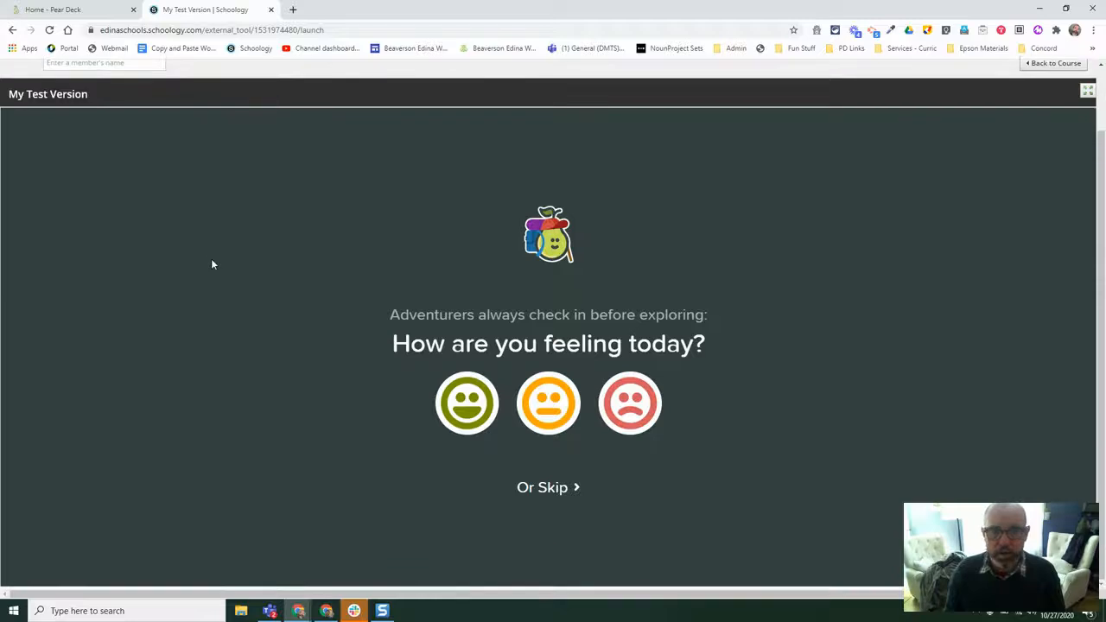
click(467, 403)
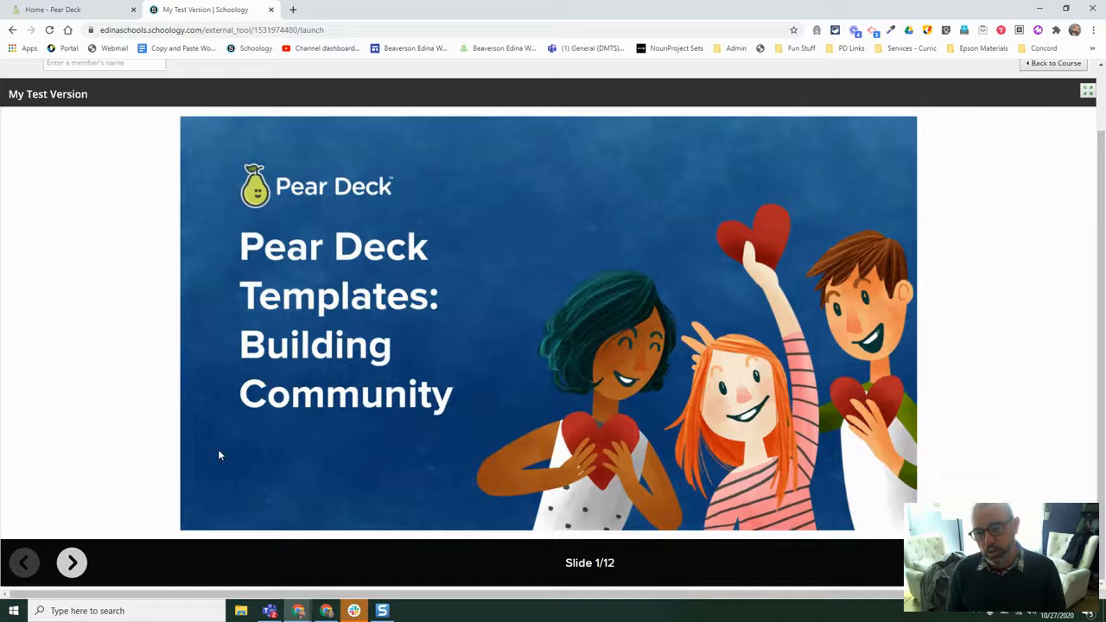
Draw freehand in blue on slide 3, "What's one thing you really like to do?"
click(72, 562)
click(73, 563)
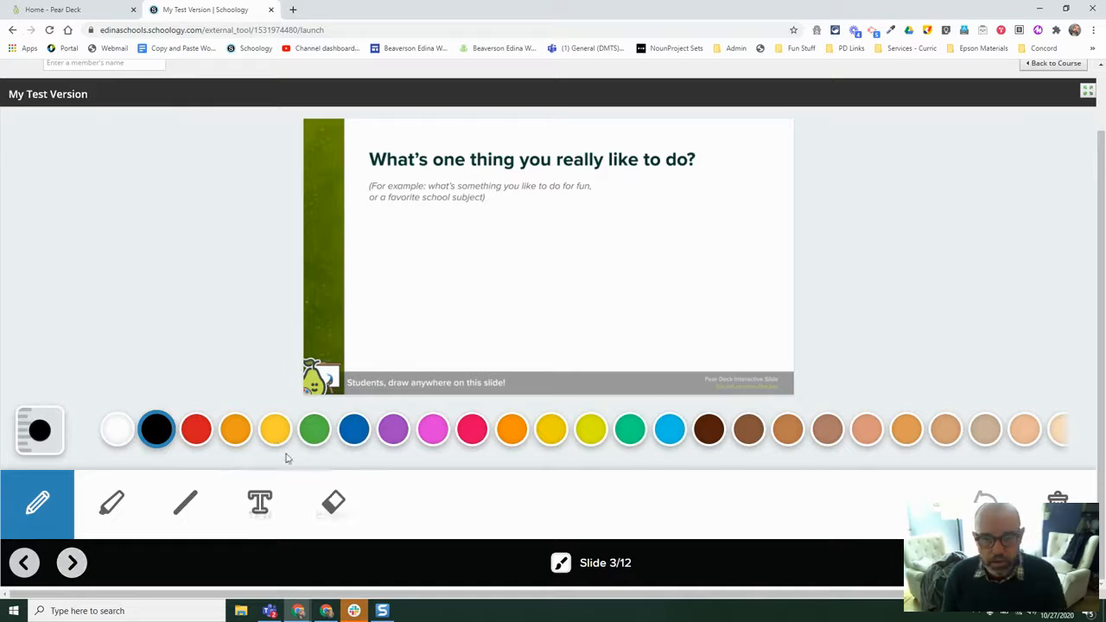
click(361, 436)
mouse_move(410, 237)
mouse_down()
mouse_move(412, 299)
mouse_move(501, 265)
mouse_move(432, 225)
mouse_move(414, 238)
mouse_up()
mouse_move(494, 242)
mouse_down()
mouse_move(513, 249)
mouse_move(510, 271)
mouse_move(533, 251)
mouse_move(525, 279)
mouse_move(563, 300)
mouse_up()
Answer slide 4, "What's something you are learning?", with "This is a typed response" and advance to slide 6
click(72, 563)
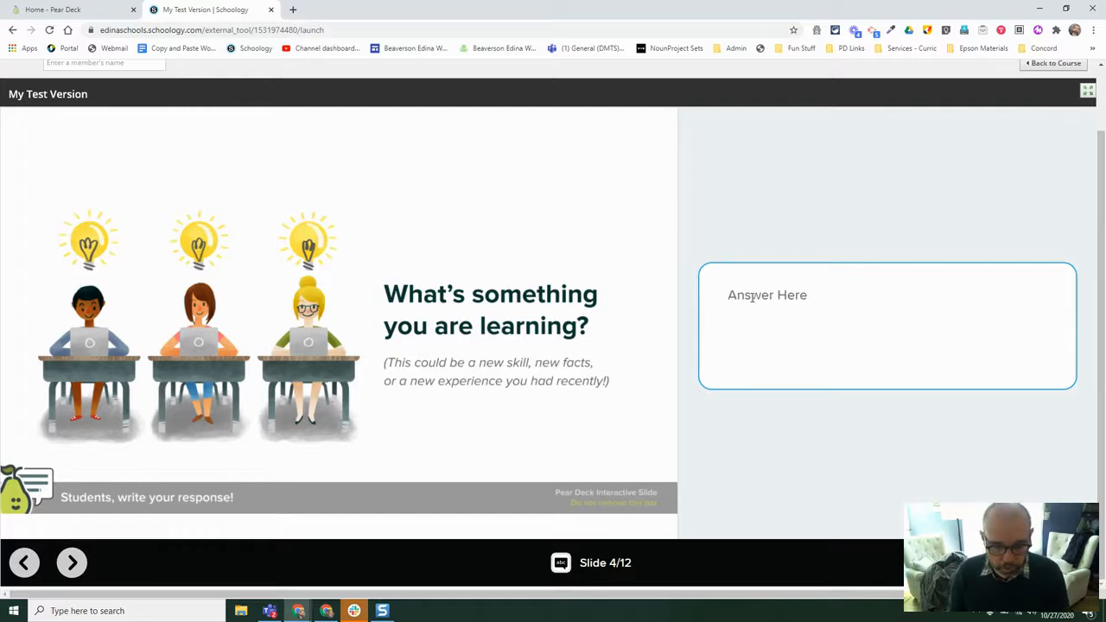
text(This is a typed response)
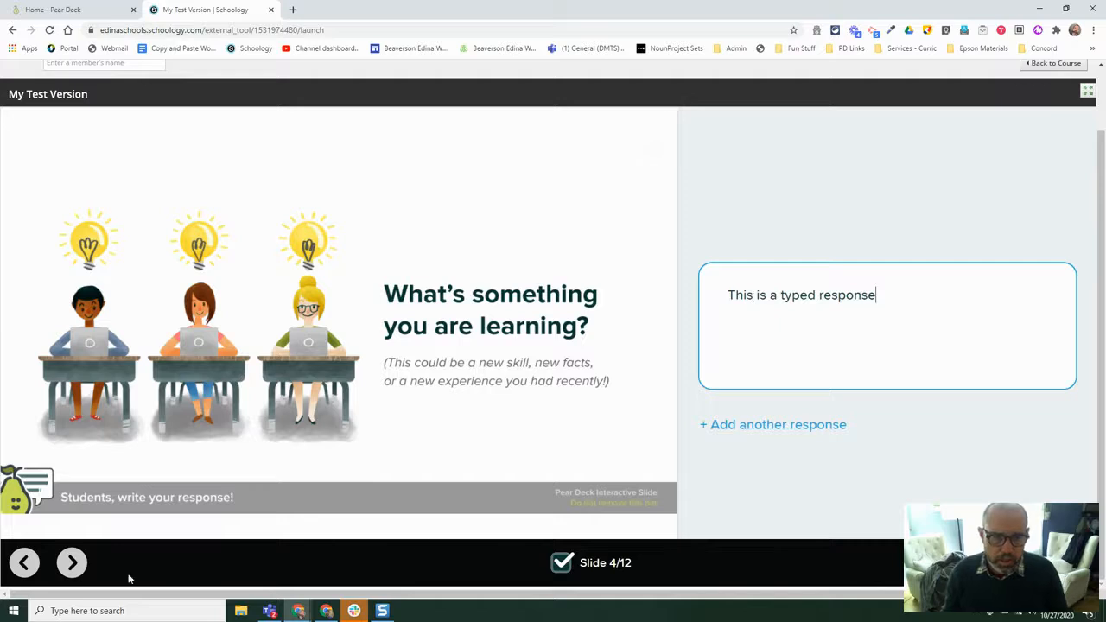
click(72, 563)
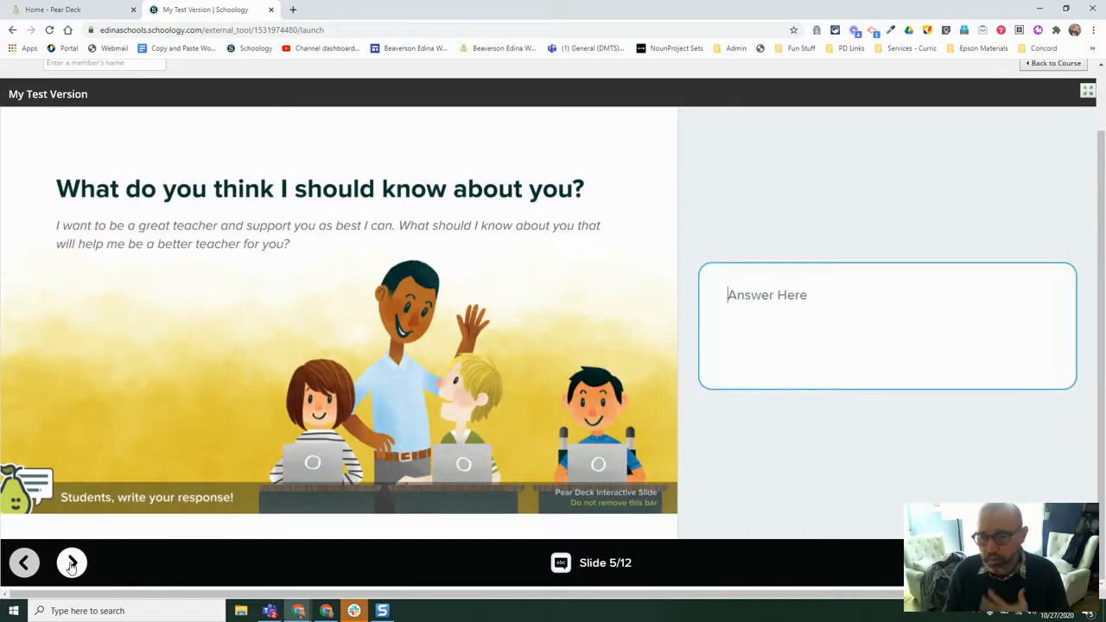
click(72, 562)
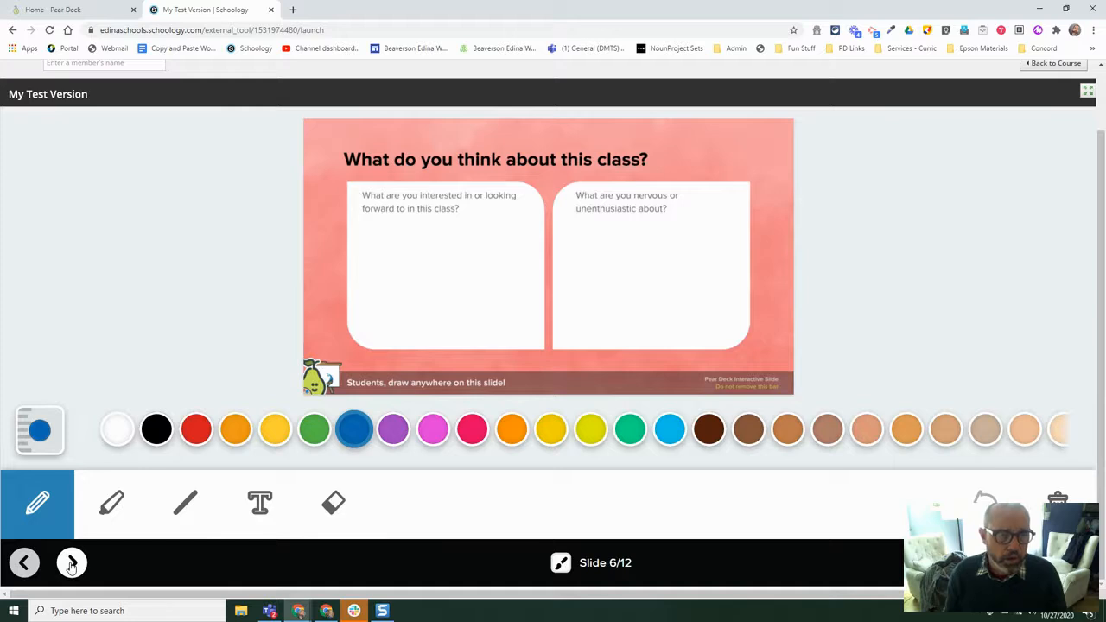
Leave the student preview for the teacher's course view and reopen My Test Version full screen
click(1087, 90)
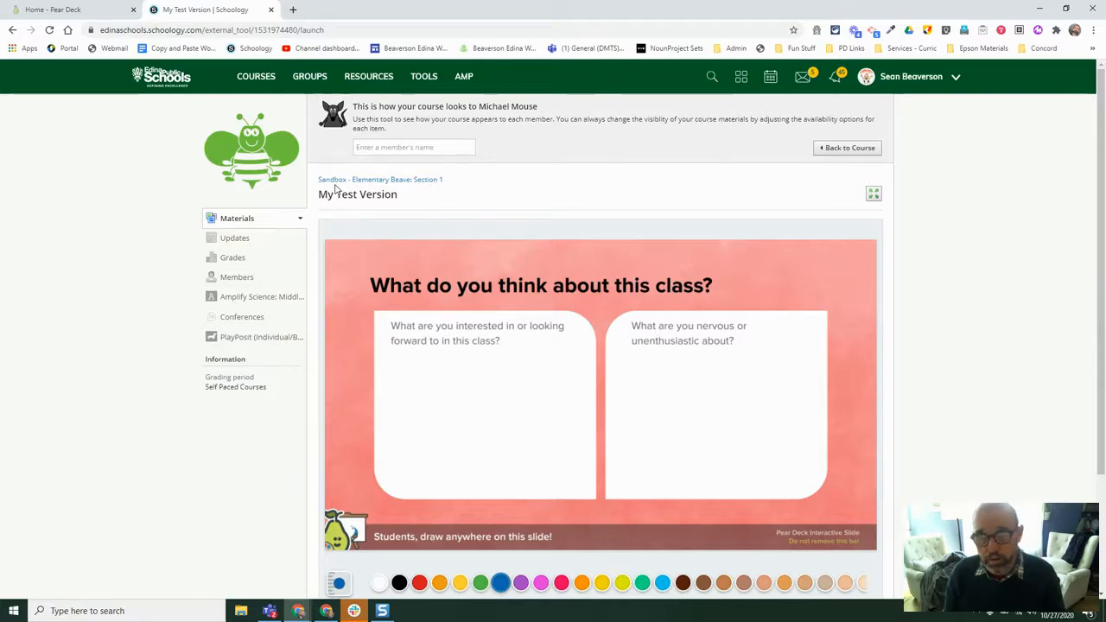
click(849, 149)
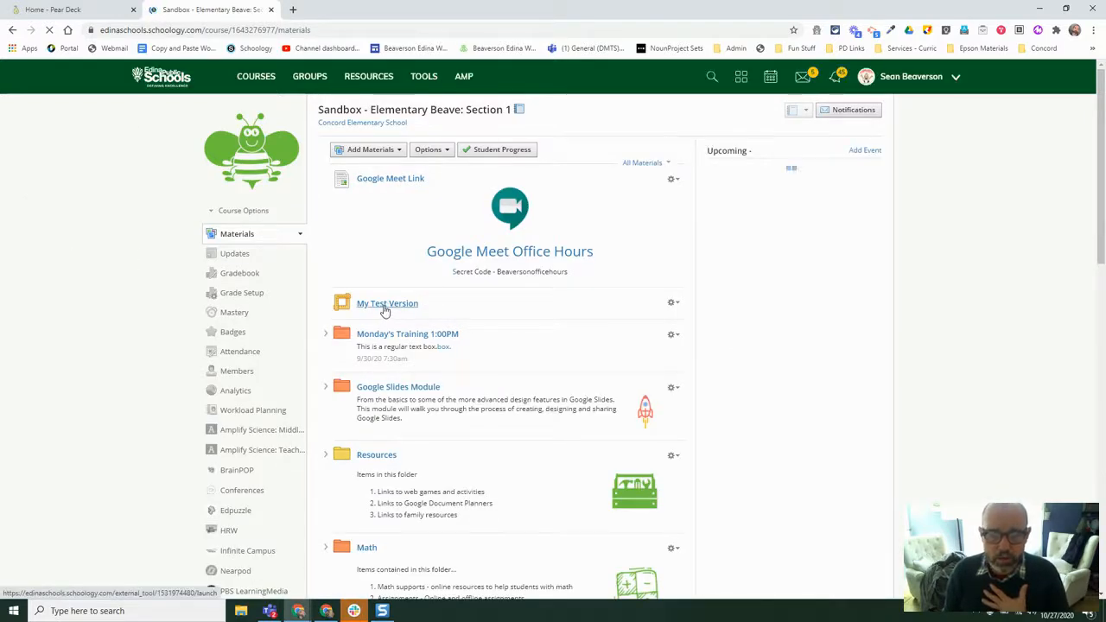
click(385, 304)
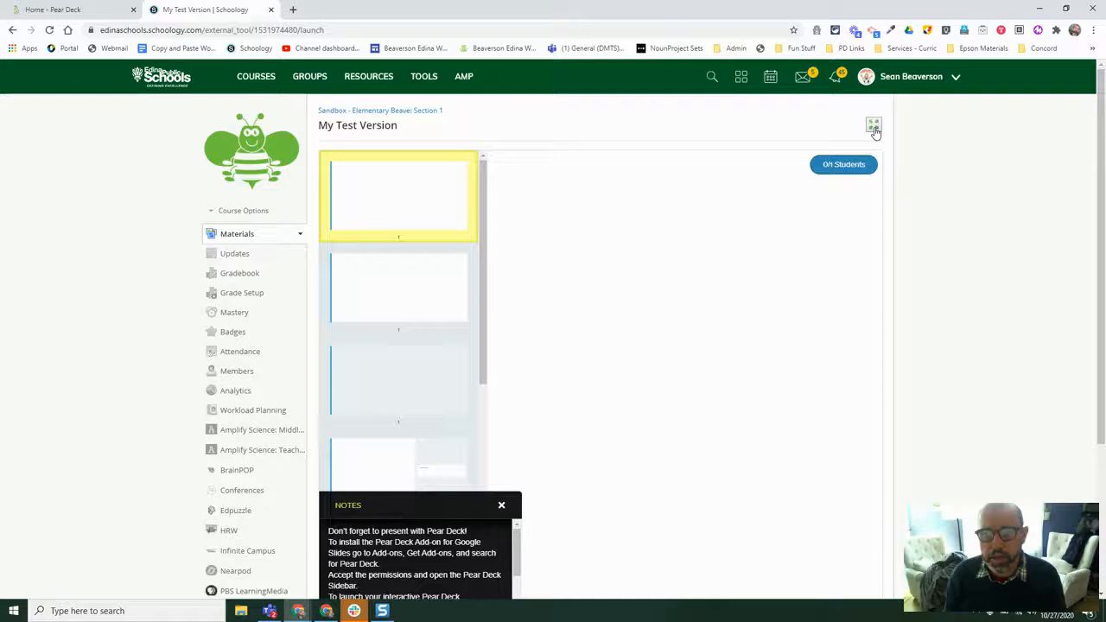
click(874, 128)
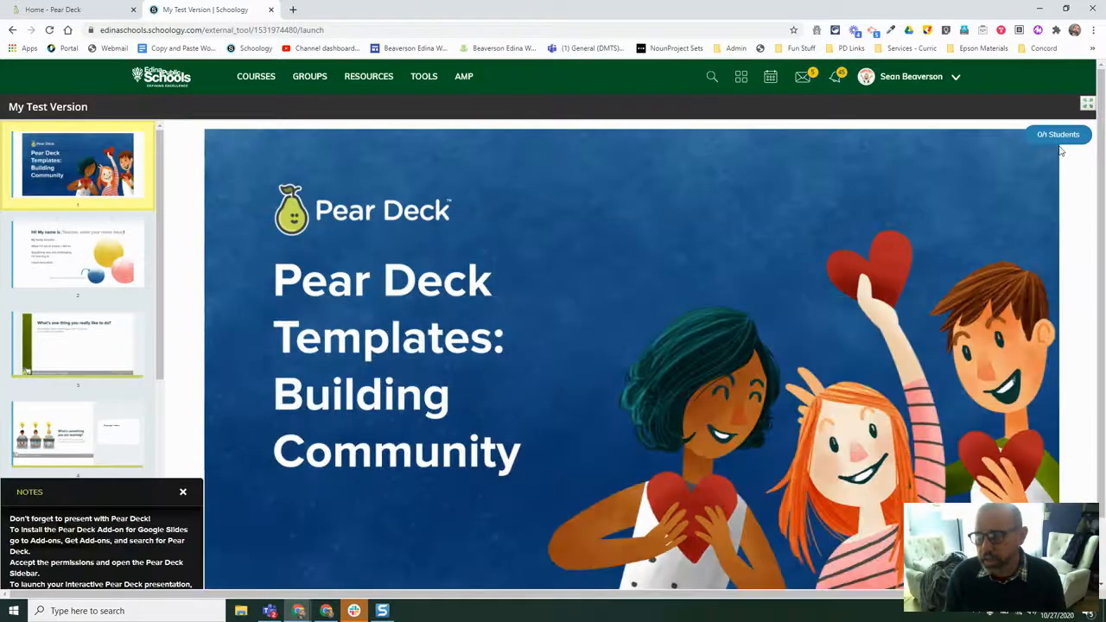
Check the session's classroom roster, closing it and the notes when done
click(1062, 135)
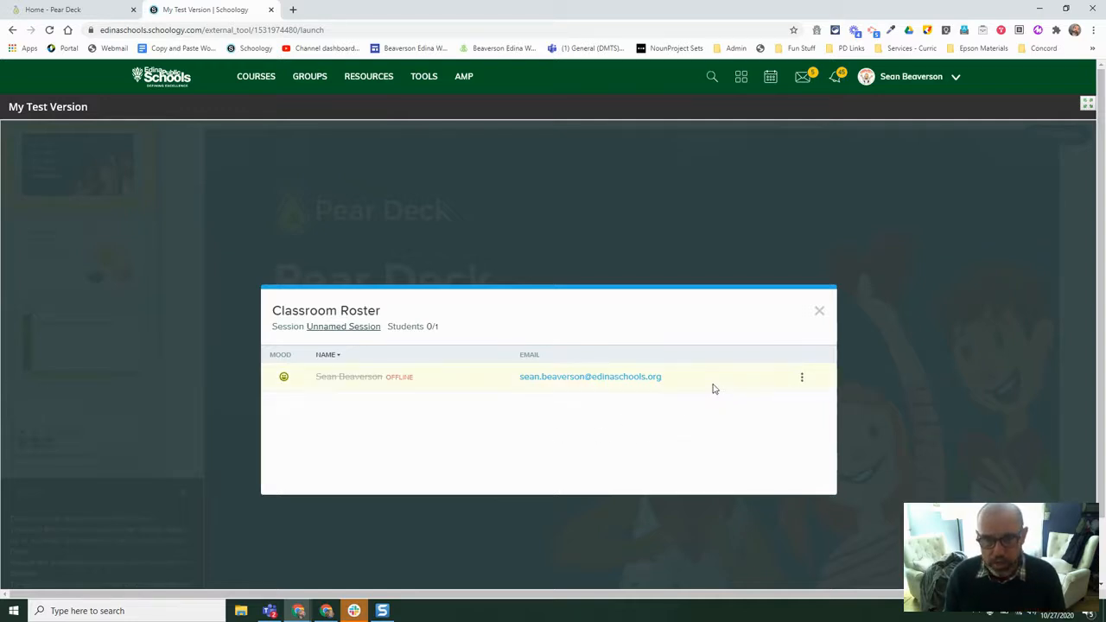
click(820, 312)
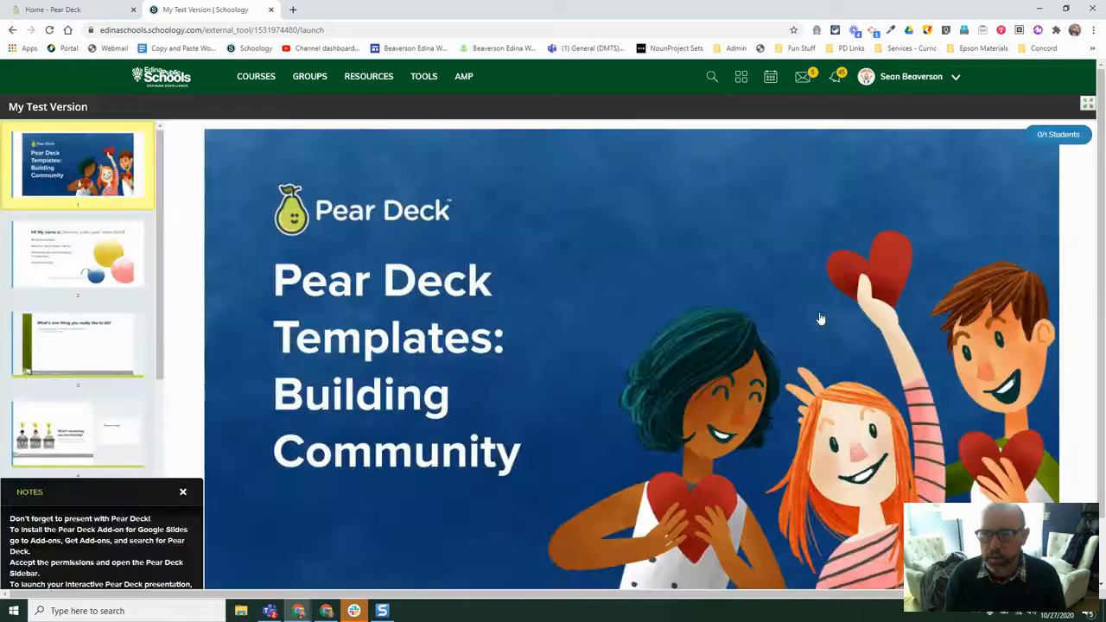
click(183, 495)
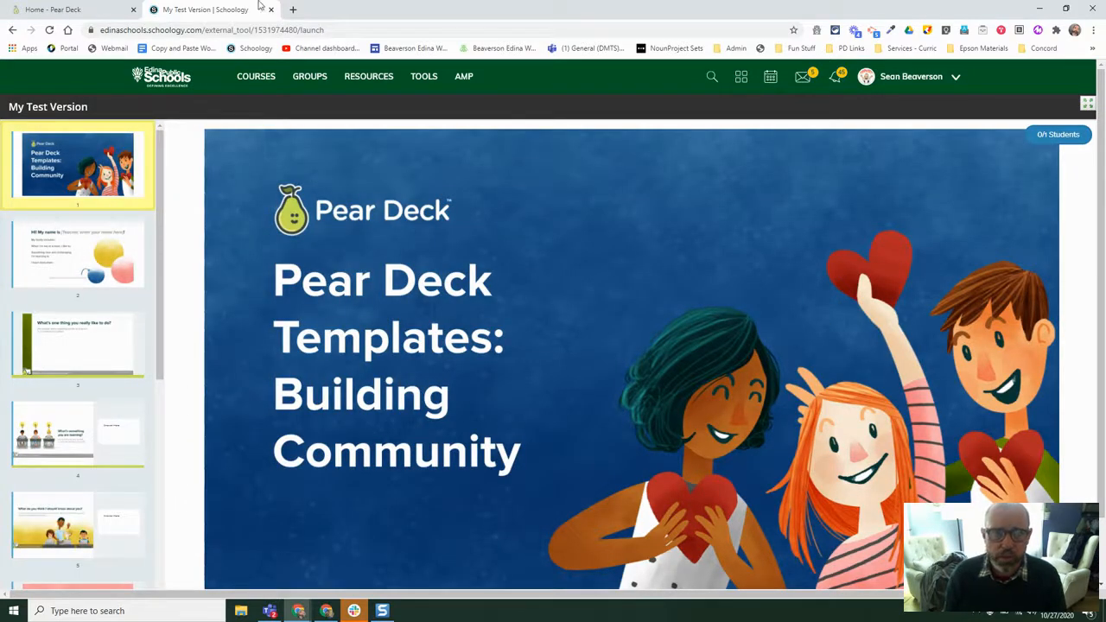
Name the My Test Version session "Name this" from its classroom roster in Schoology and save the name
click(52, 9)
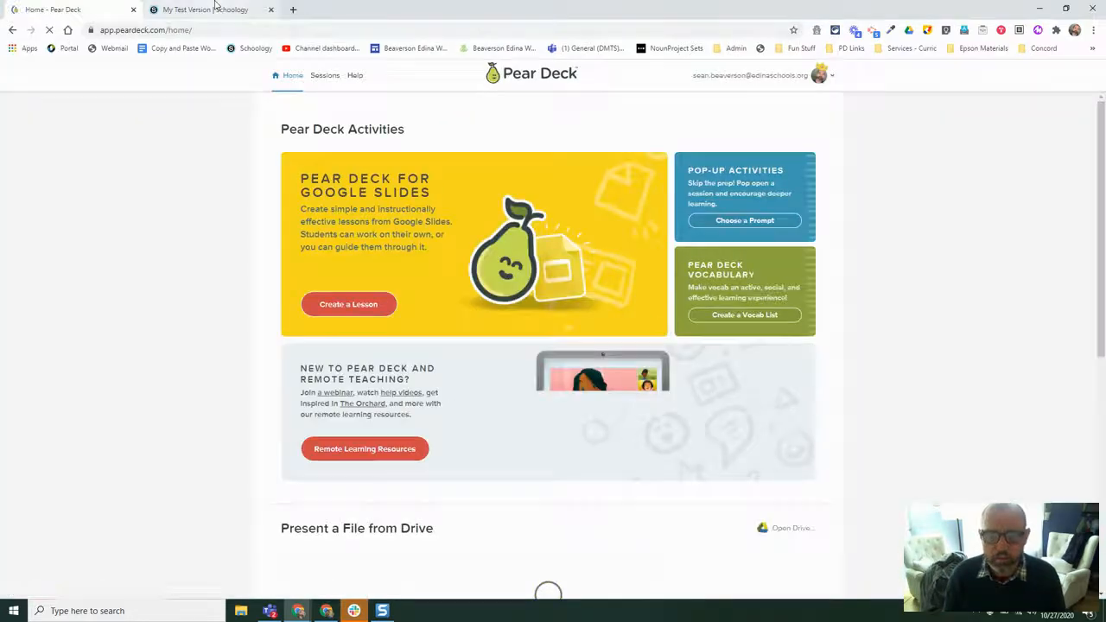
click(212, 8)
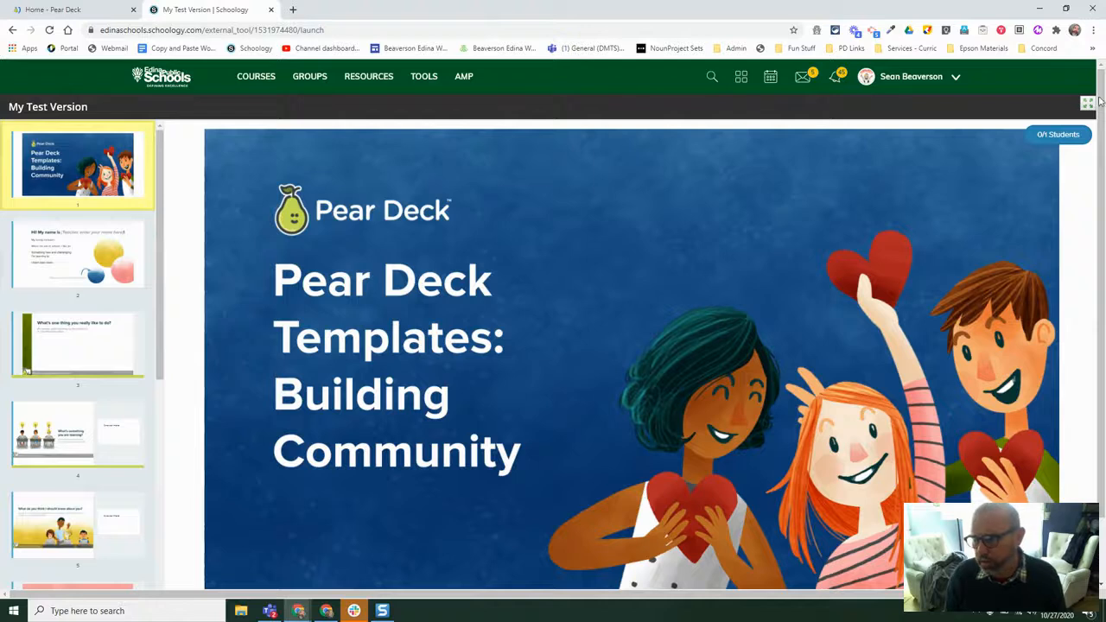
click(1057, 135)
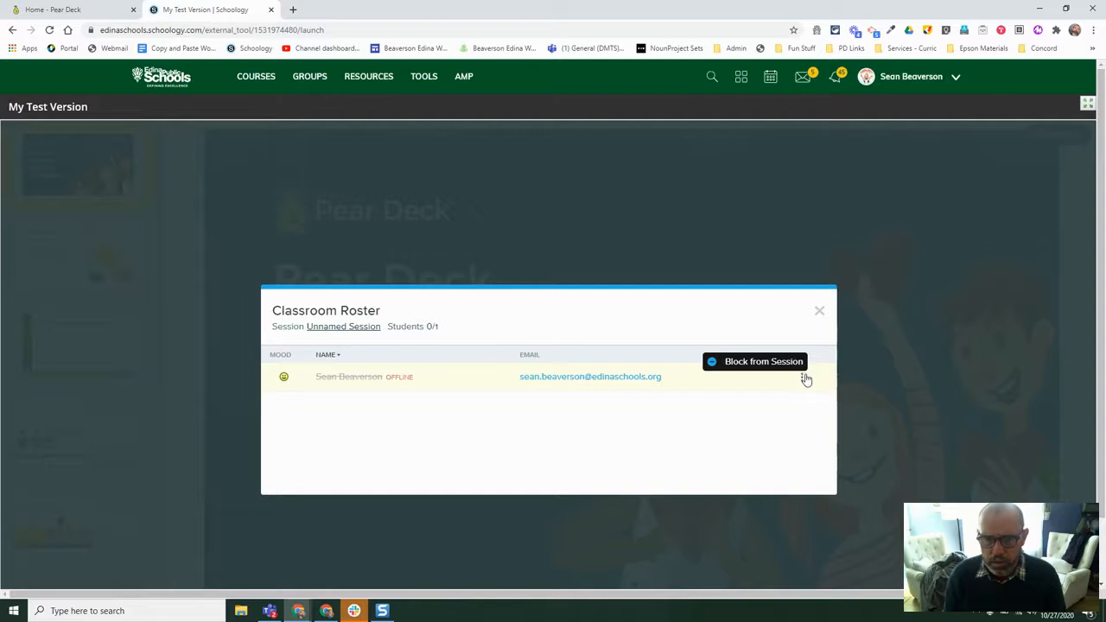
click(364, 331)
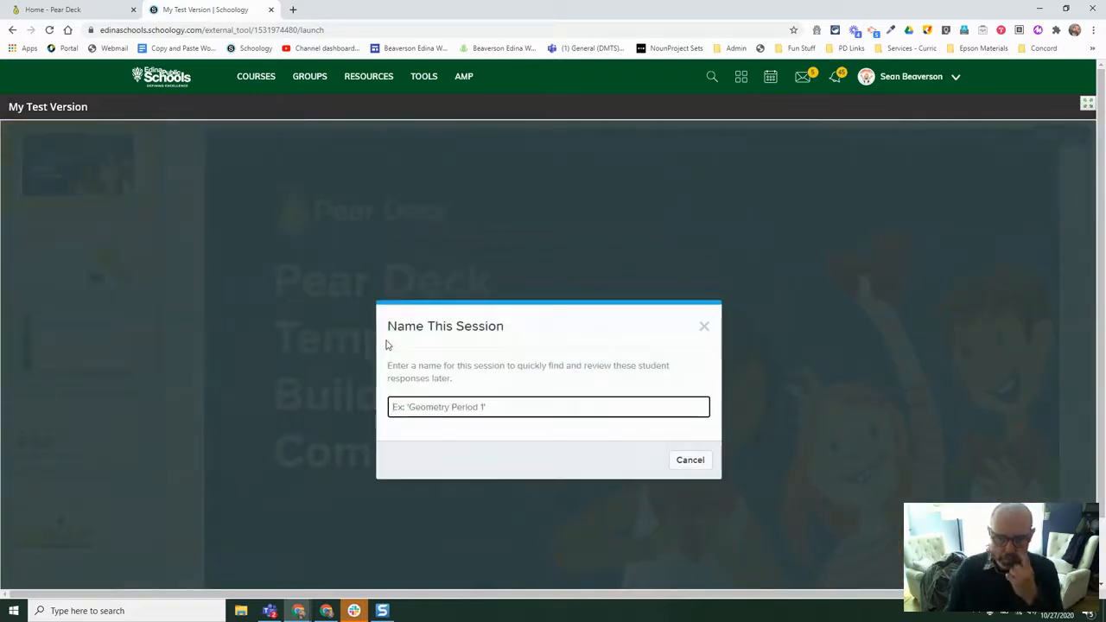
text(Name this)
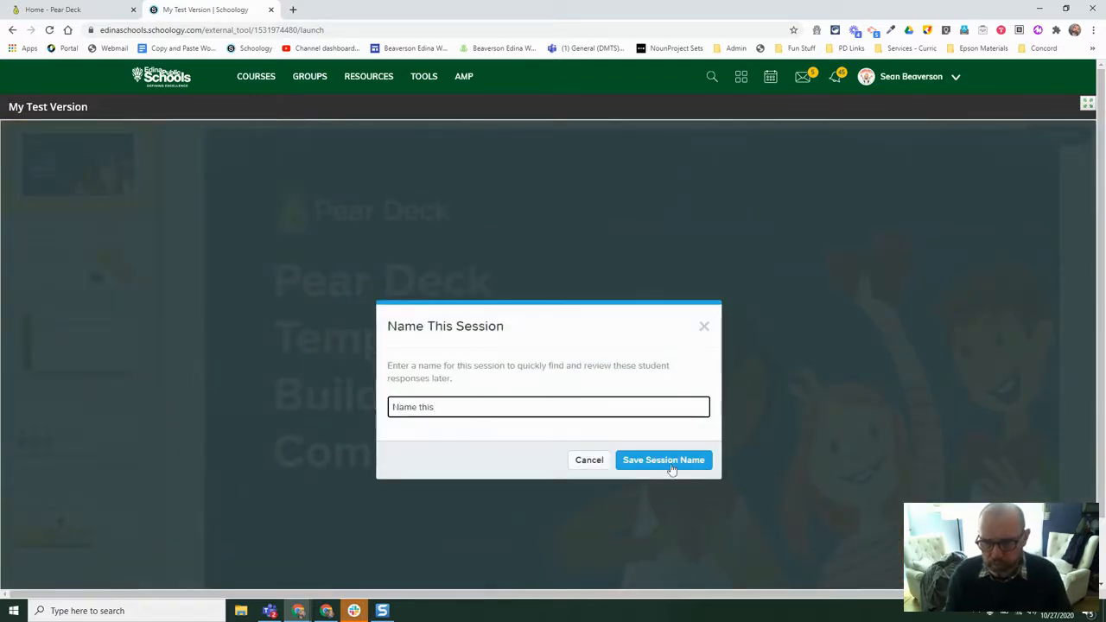
click(672, 467)
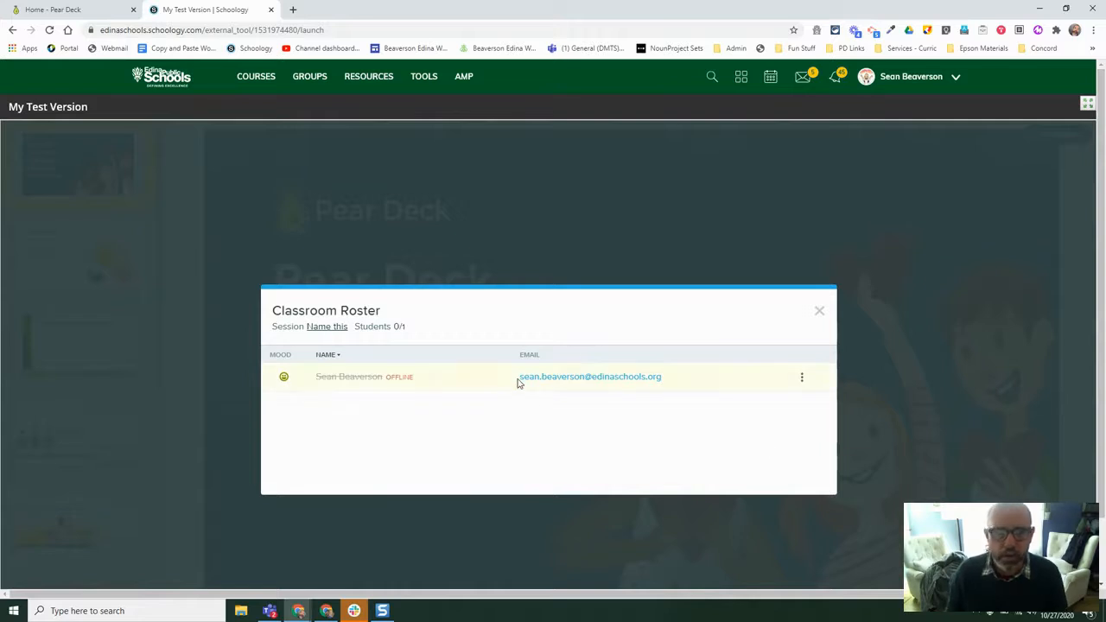
Switch to Pear Deck, open the teacher dashboard of today's 12:47 PM LMS session from the sessions list, and dismiss the notes
click(36, 7)
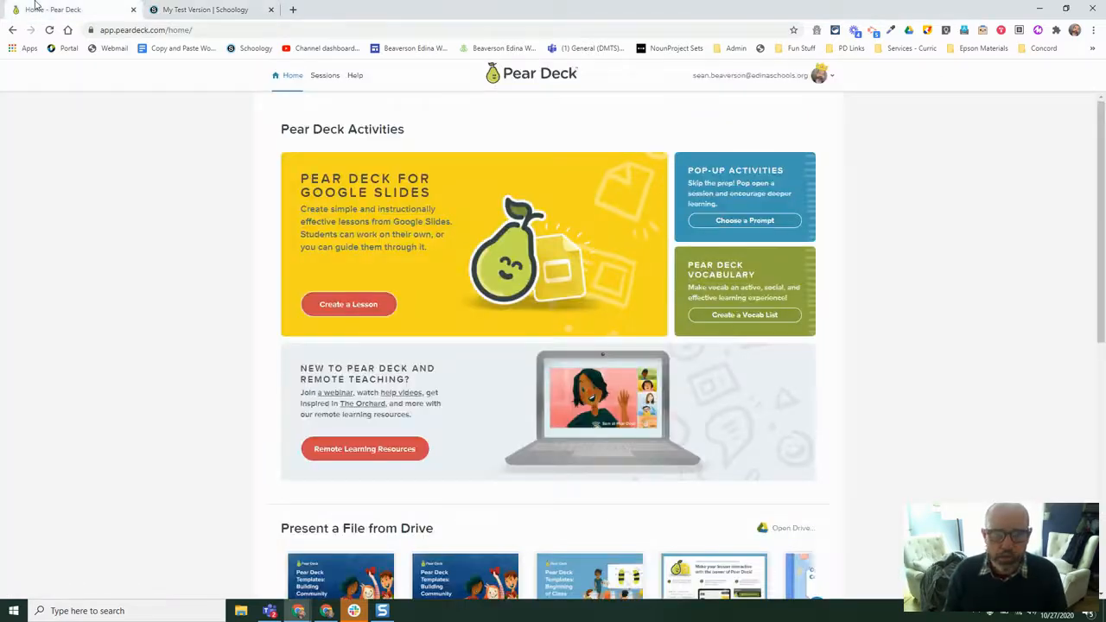
click(325, 76)
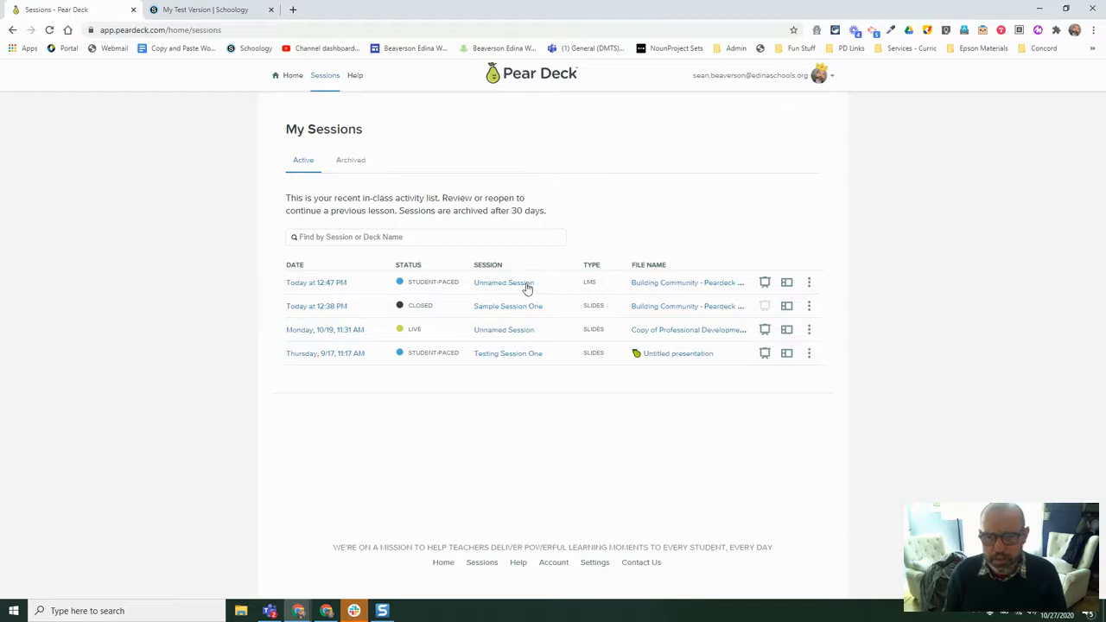
click(786, 283)
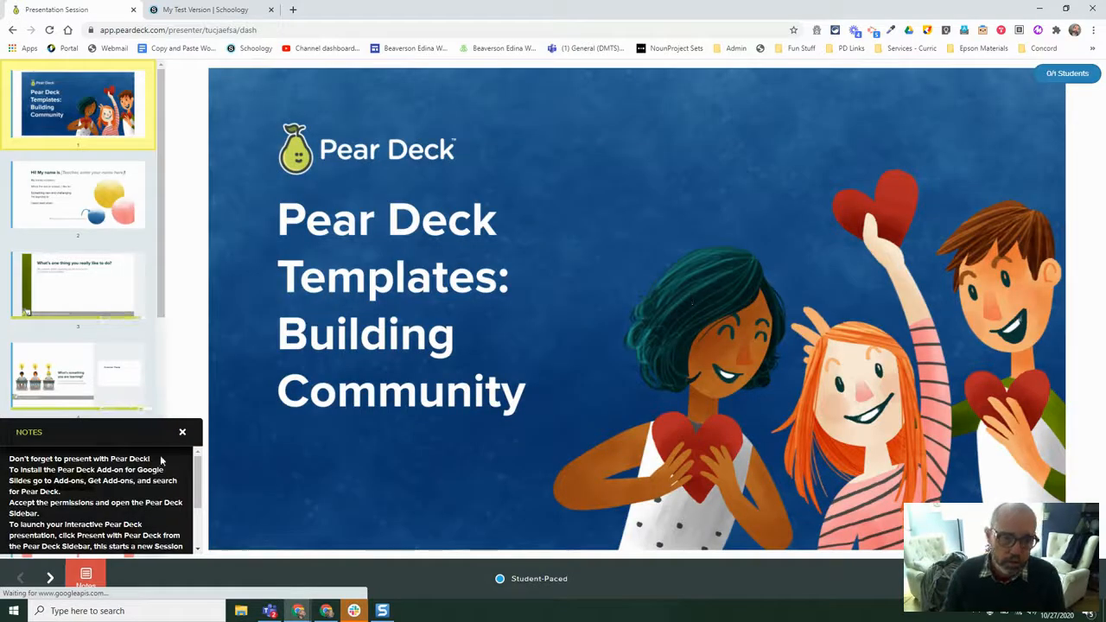
click(182, 432)
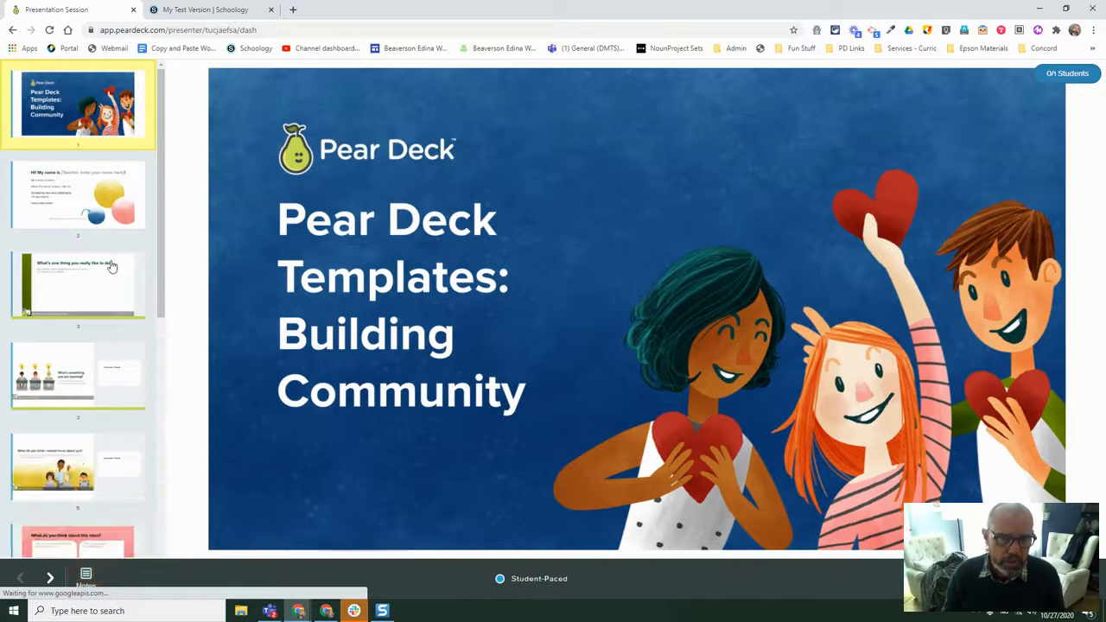
scroll(126, 268, down, 3)
scroll(132, 305, up, 2)
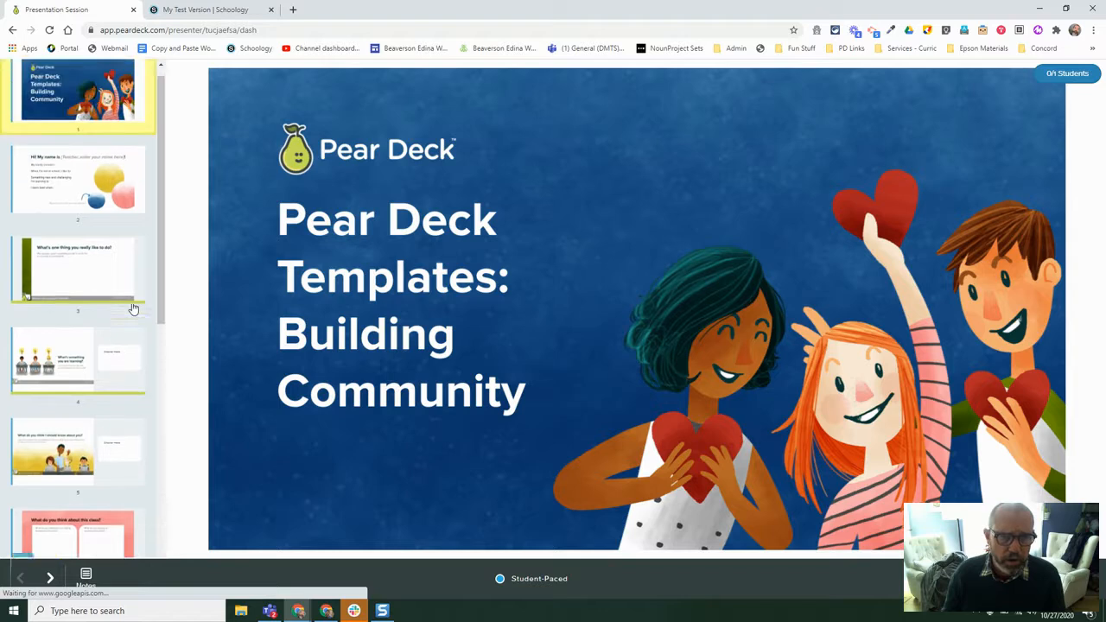
Check the classroom roster from the dashboard and leave the session, allowing students to keep working
click(1076, 74)
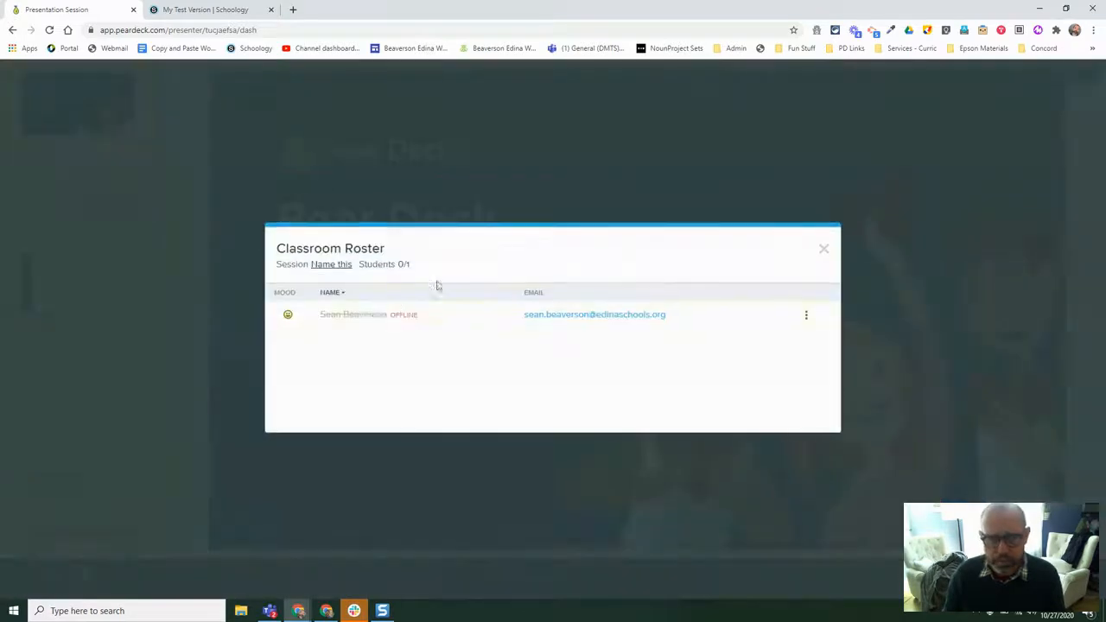
click(823, 252)
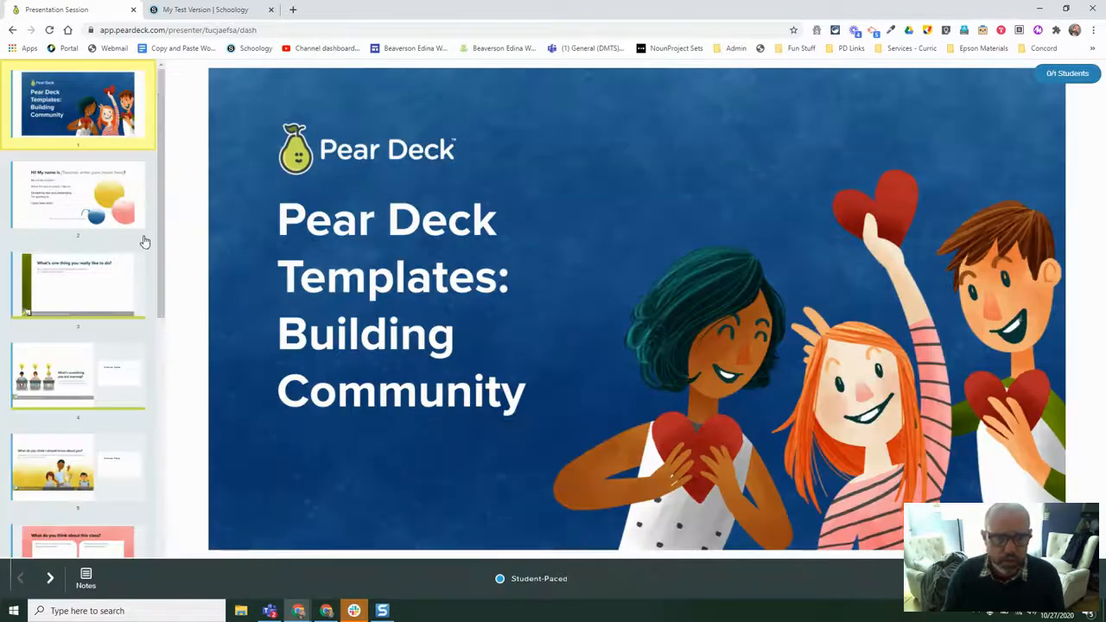
scroll(95, 235, down, 2)
scroll(95, 235, up, 2)
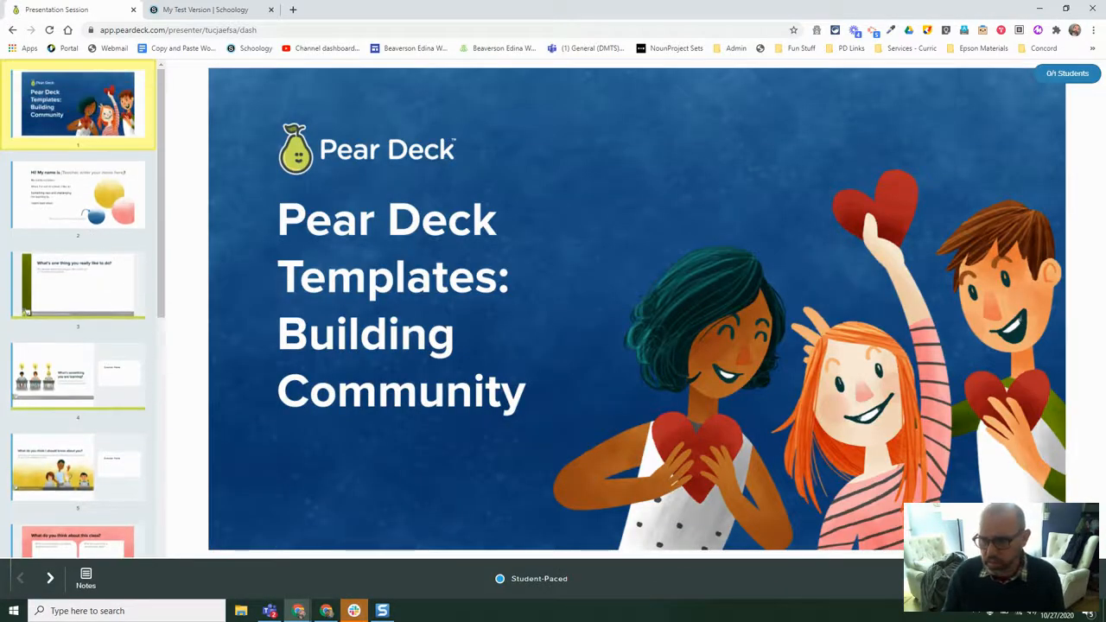
click(1075, 579)
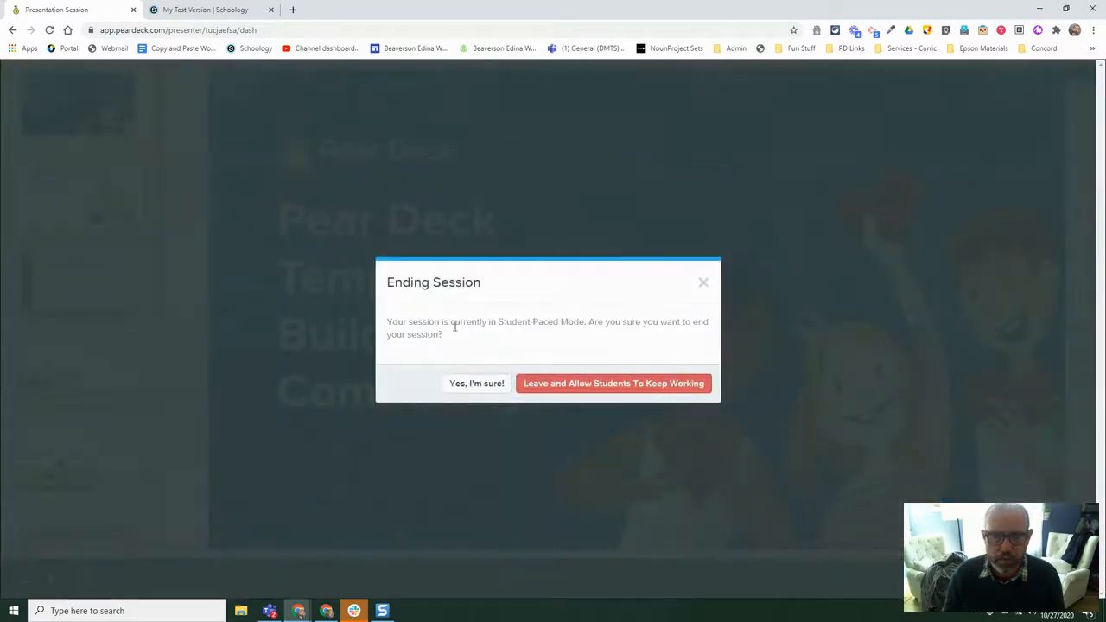
click(657, 391)
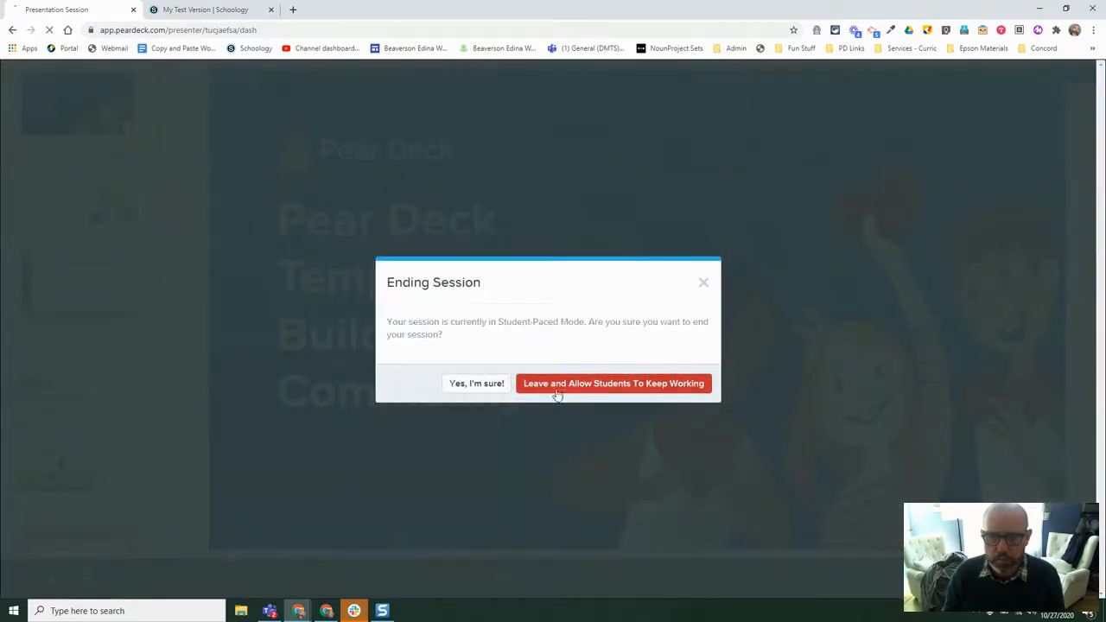